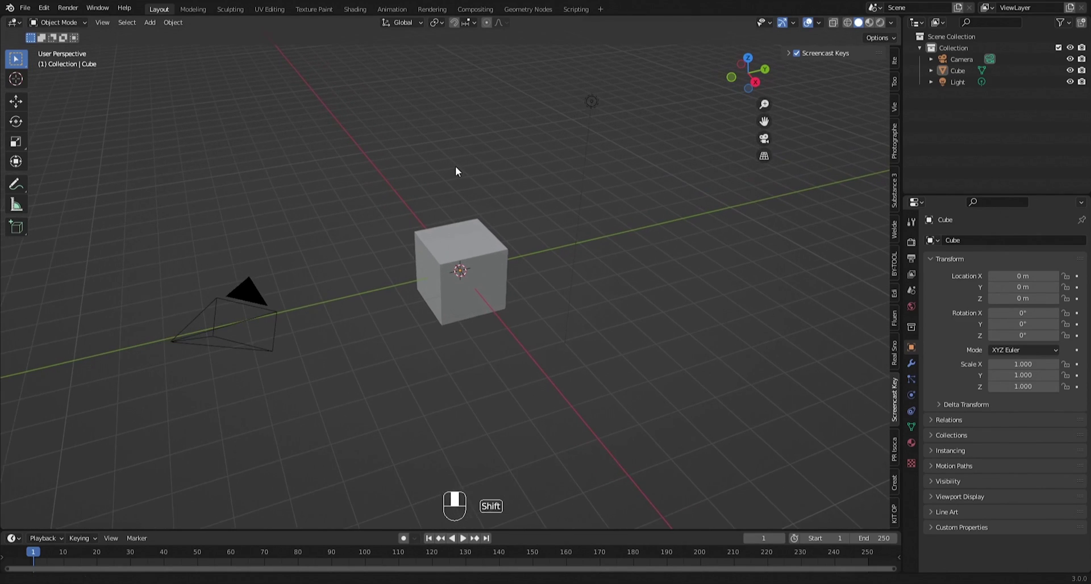
Step: Delete the default camera, cube and light from the scene
{"action": "left_click_drag", "start_coordinate": [304, 206], "coordinate": [176, 372]}
{"action": "left_click_drag", "start_coordinate": [636, 58], "coordinate": [158, 369]}
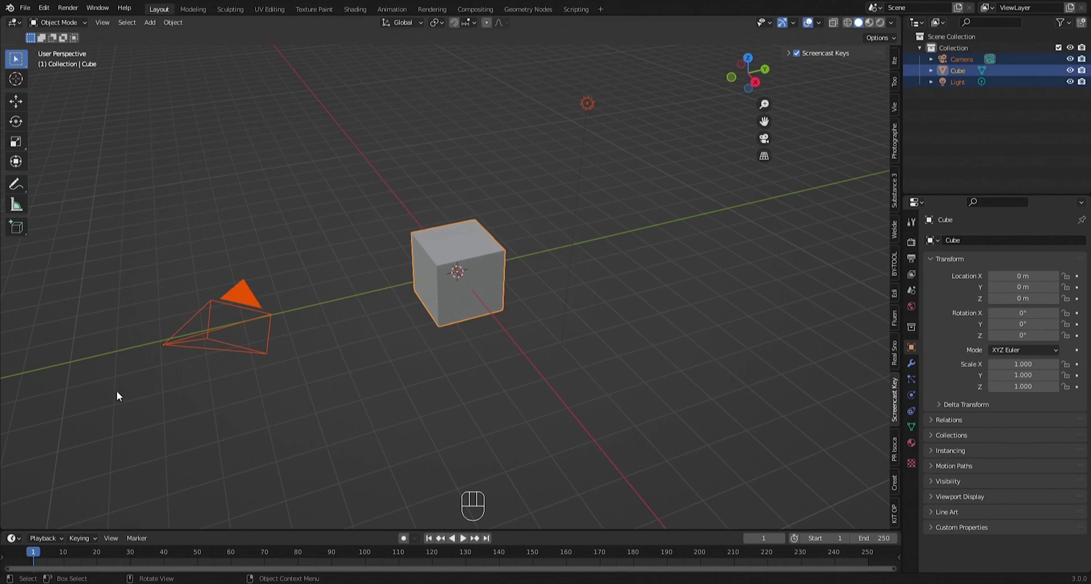
{"action": "key", "text": "Delete"}
{"action": "middle_click_drag", "start_coordinate": [471, 351], "coordinate": [445, 264]}
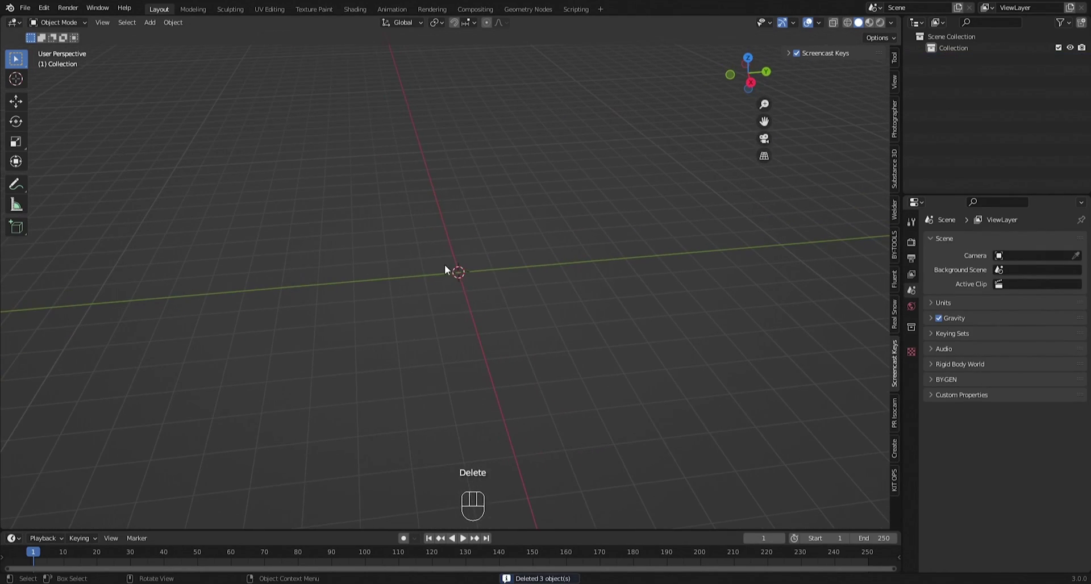
Step: Add an ico sphere at the world origin and reduce its subdivisions to 1
{"action": "key", "text": "shift+a"}
{"action": "mouse_move", "coordinate": [449, 268]}
{"action": "left_click", "coordinate": [508, 312]}
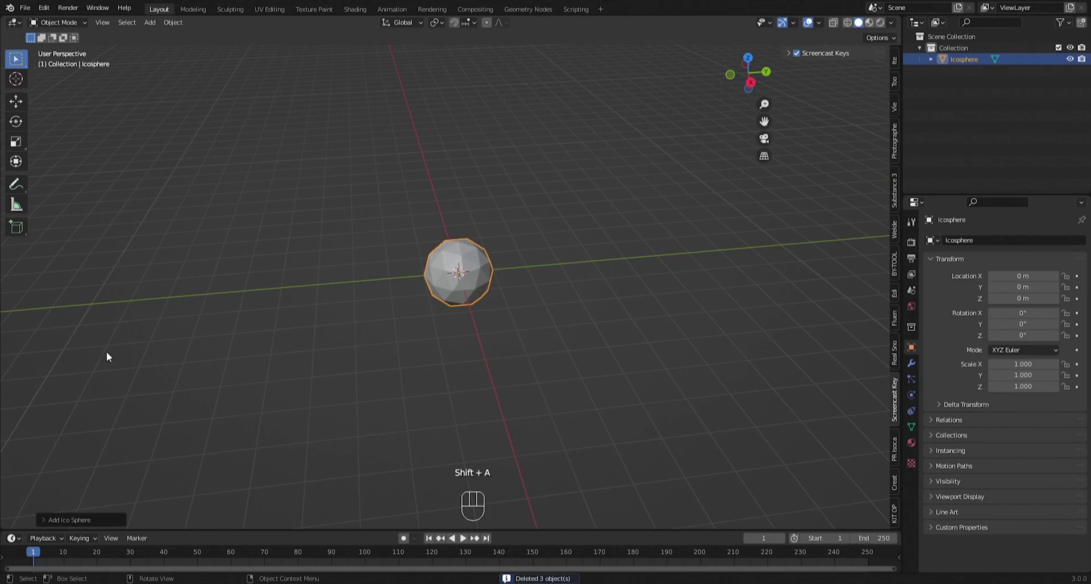
{"action": "left_click", "coordinate": [57, 515]}
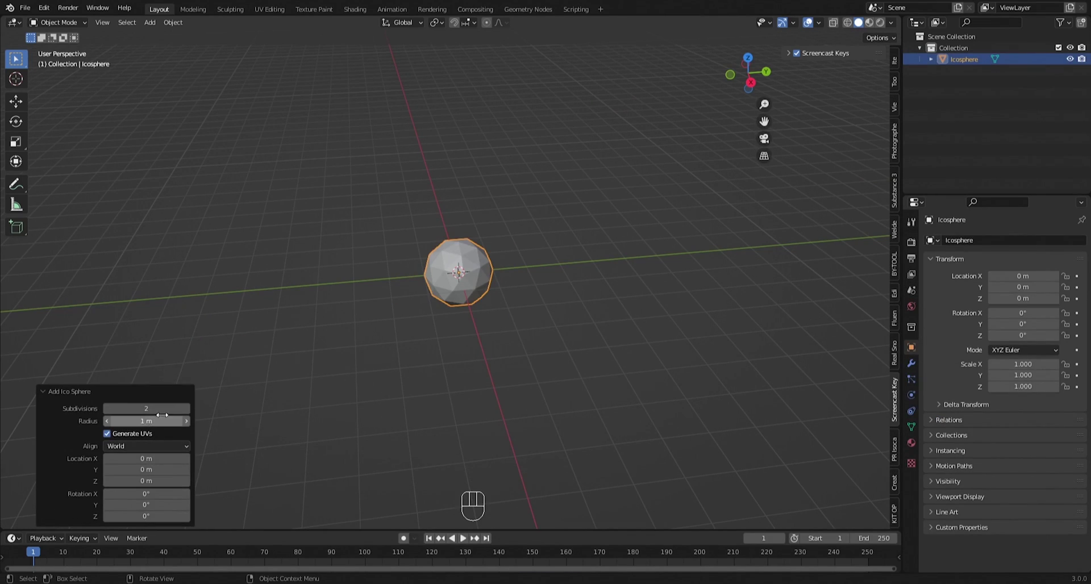
{"action": "left_click_drag", "start_coordinate": [114, 409], "coordinate": [107, 409]}
{"action": "left_click", "coordinate": [564, 237]}
{"action": "left_click", "coordinate": [475, 278]}
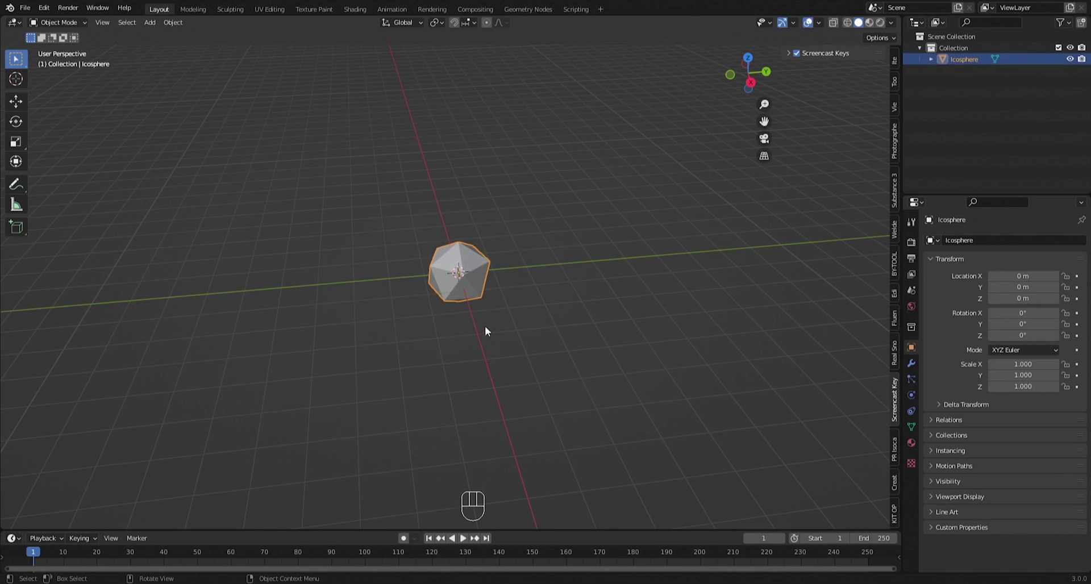
Step: Add a camera at the origin while in the right orthographic view, so it is aligned with that view
{"action": "middle_click_drag", "start_coordinate": [486, 326], "coordinate": [448, 278]}
{"action": "key", "text": "shift+a"}
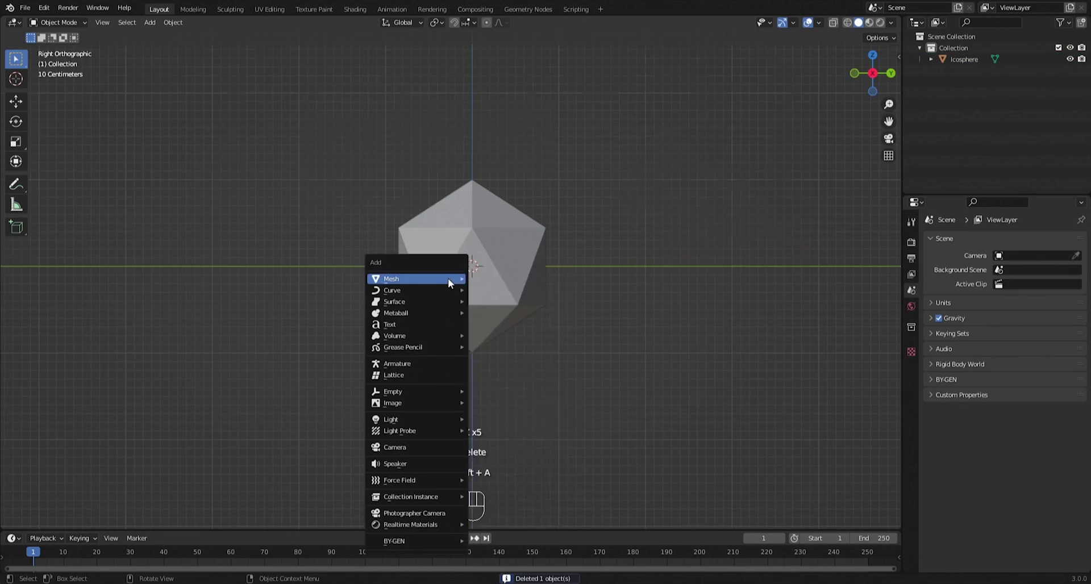
{"action": "left_click", "coordinate": [421, 448]}
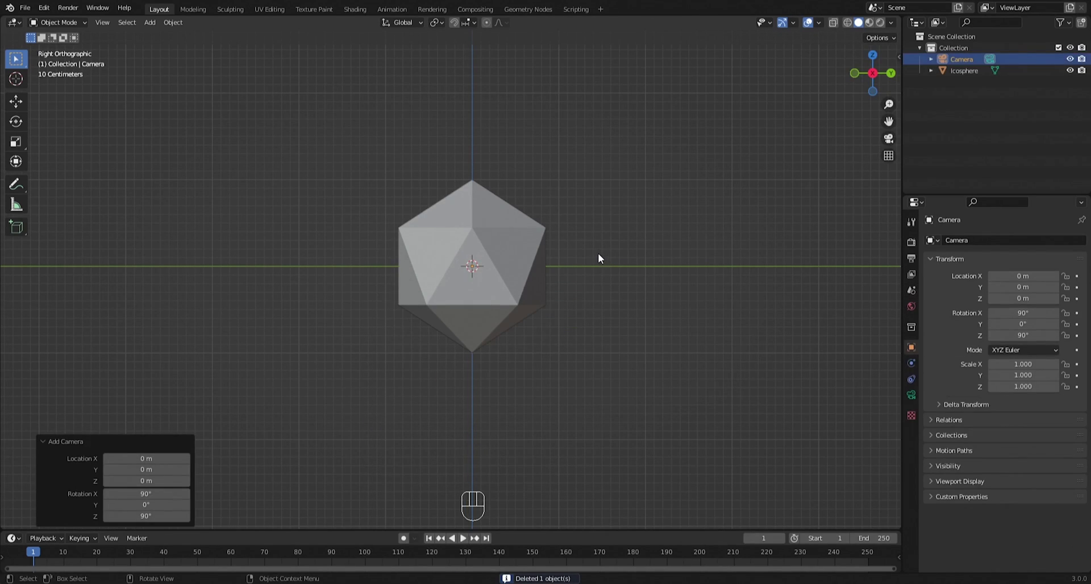
Step: Move the camera about 6.24 m along the global X axis and look through it
{"action": "middle_click_drag", "start_coordinate": [598, 258], "coordinate": [511, 304]}
{"action": "scroll", "coordinate": [511, 304], "scroll_direction": "down", "scroll_amount": 2}
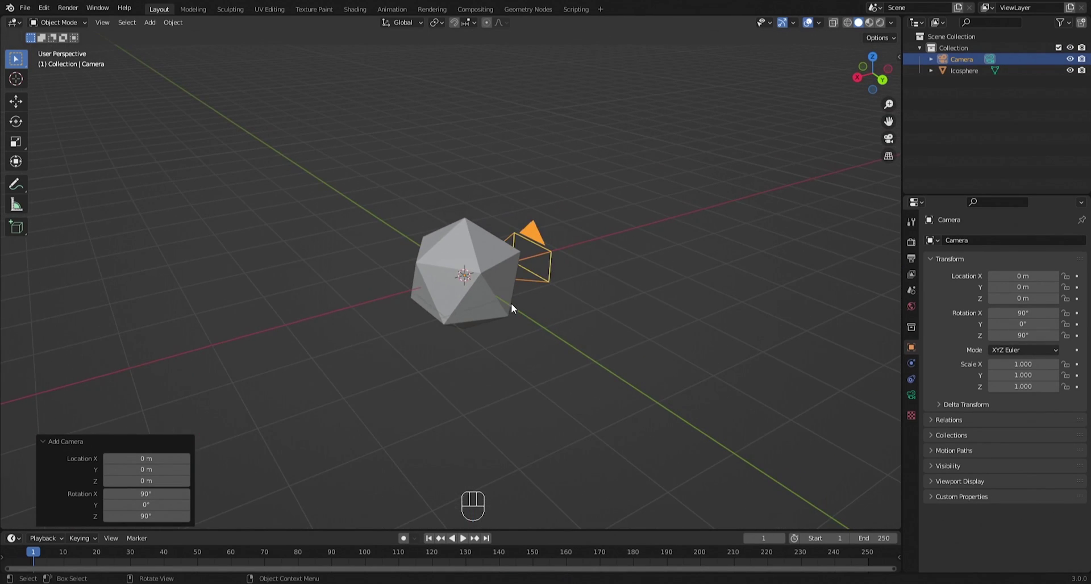
{"action": "key", "text": "g"}
{"action": "key", "text": "x"}
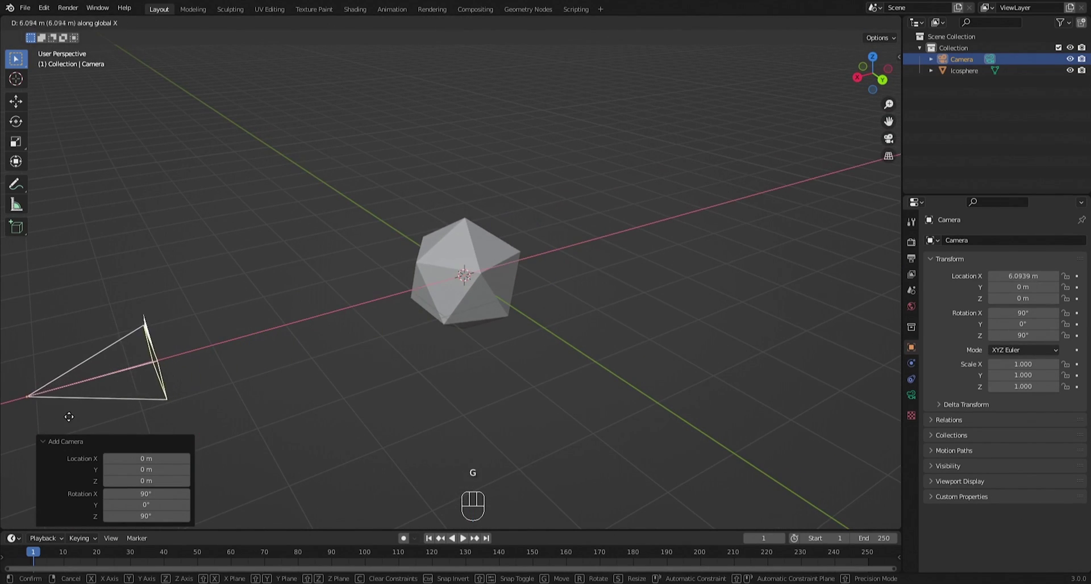
{"action": "left_click", "coordinate": [55, 418]}
{"action": "middle_click_drag", "start_coordinate": [55, 418], "coordinate": [354, 320]}
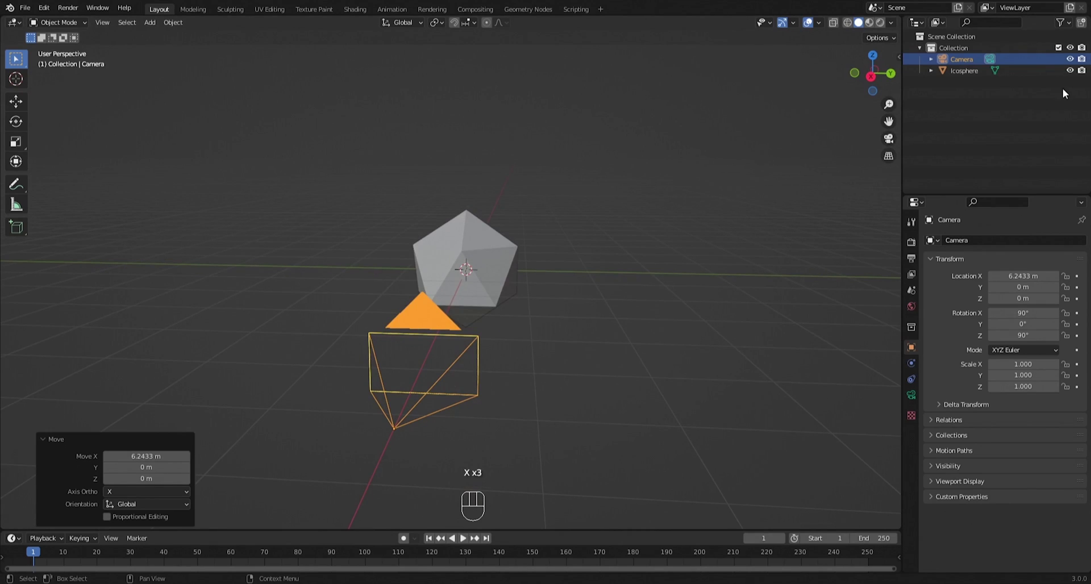
{"action": "left_click", "coordinate": [888, 139]}
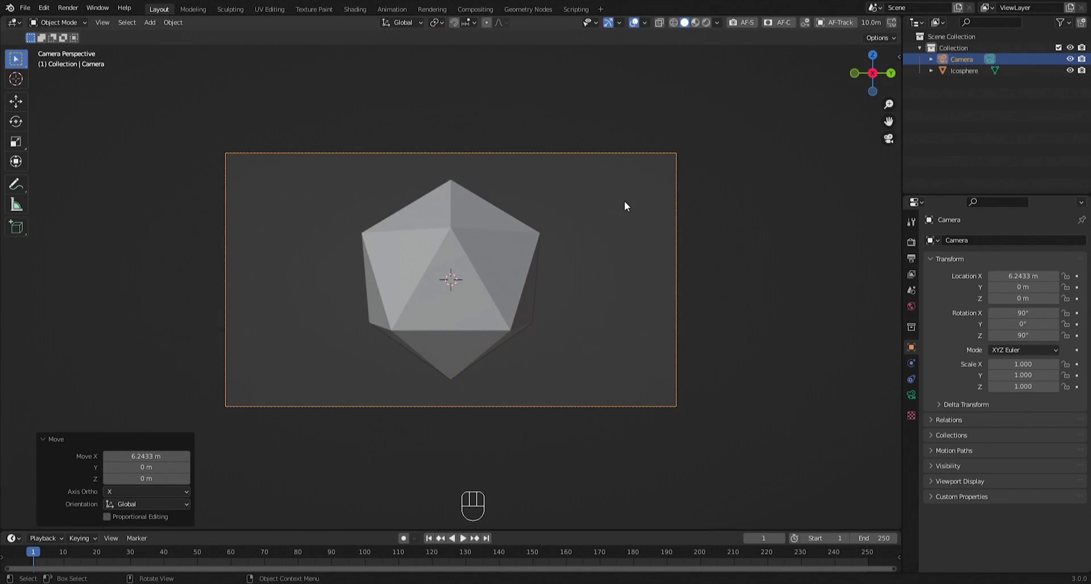
Step: Set the camera's focal length to 85 mm
{"action": "left_click", "coordinate": [427, 271]}
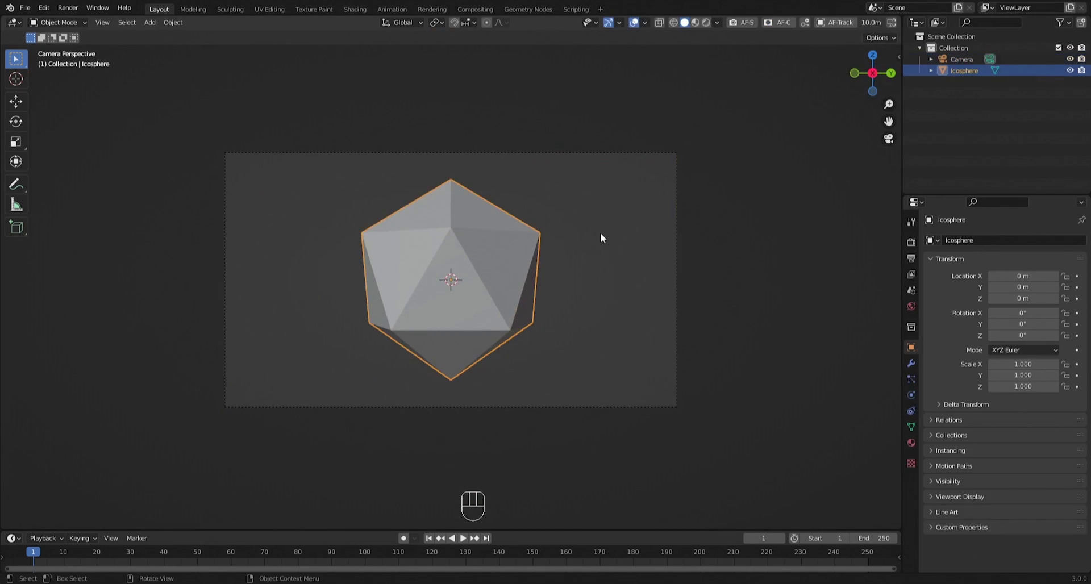
{"action": "left_click", "coordinate": [652, 244]}
{"action": "left_click", "coordinate": [675, 230]}
{"action": "left_click", "coordinate": [912, 395]}
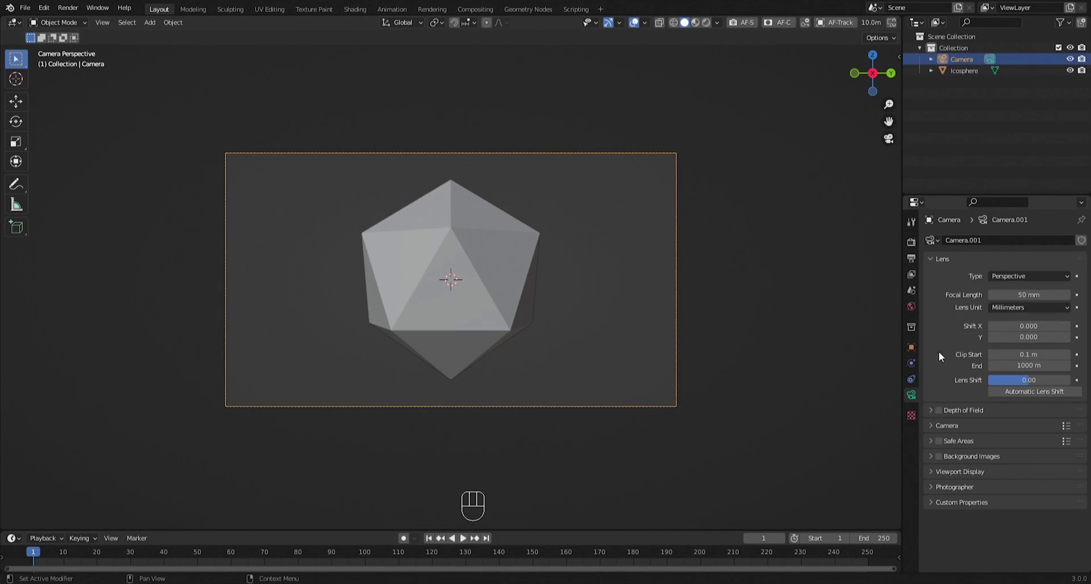
{"action": "left_click", "coordinate": [1026, 296]}
{"action": "type", "text": "85"}
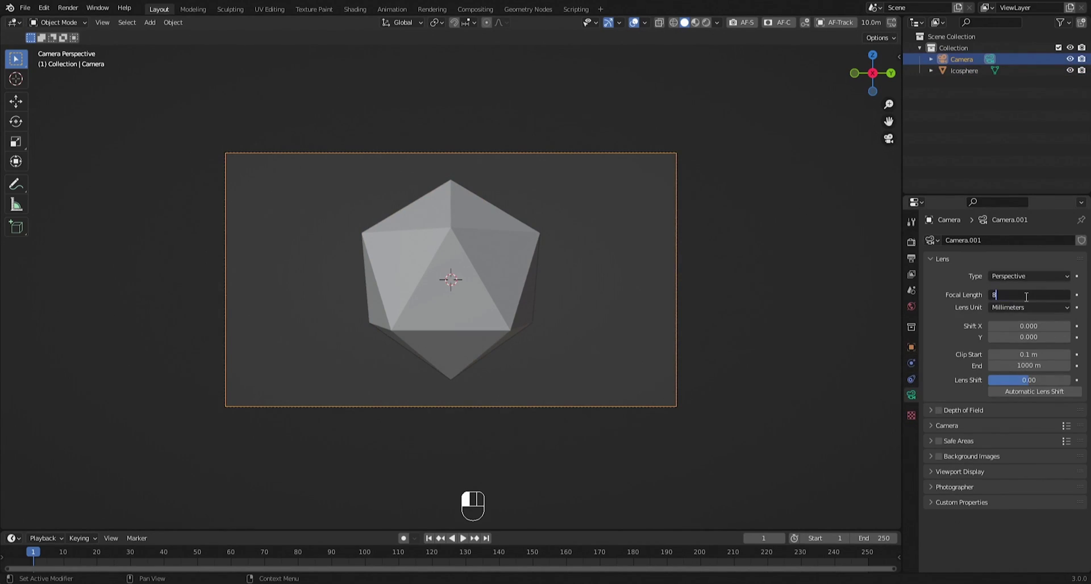
{"action": "key", "text": "Return"}
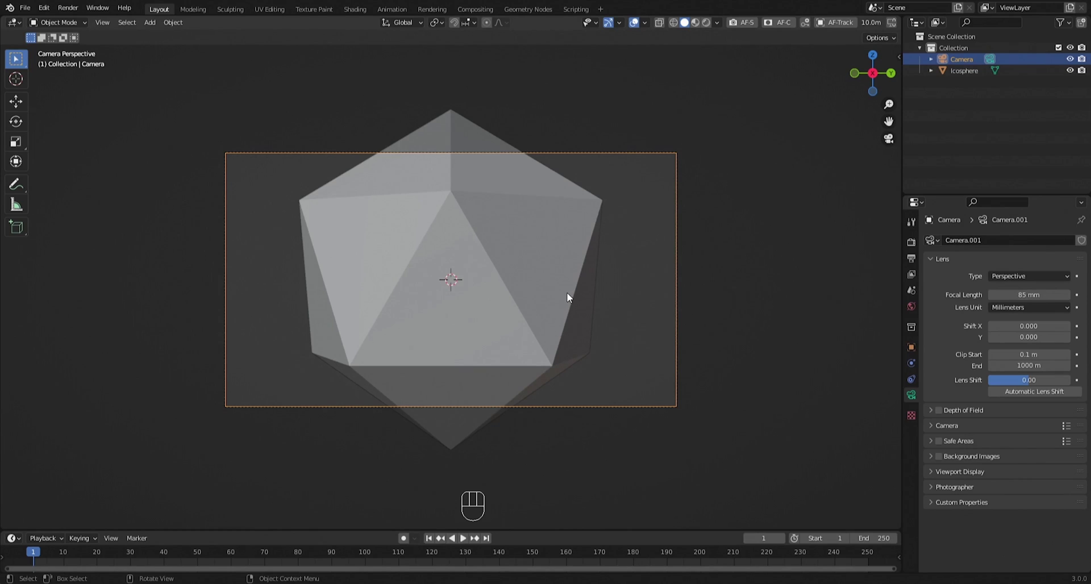
Step: Move the camera a further 4.15 m or so along the global X axis to frame the whole ico sphere
{"action": "key", "text": "g"}
{"action": "key", "text": "x"}
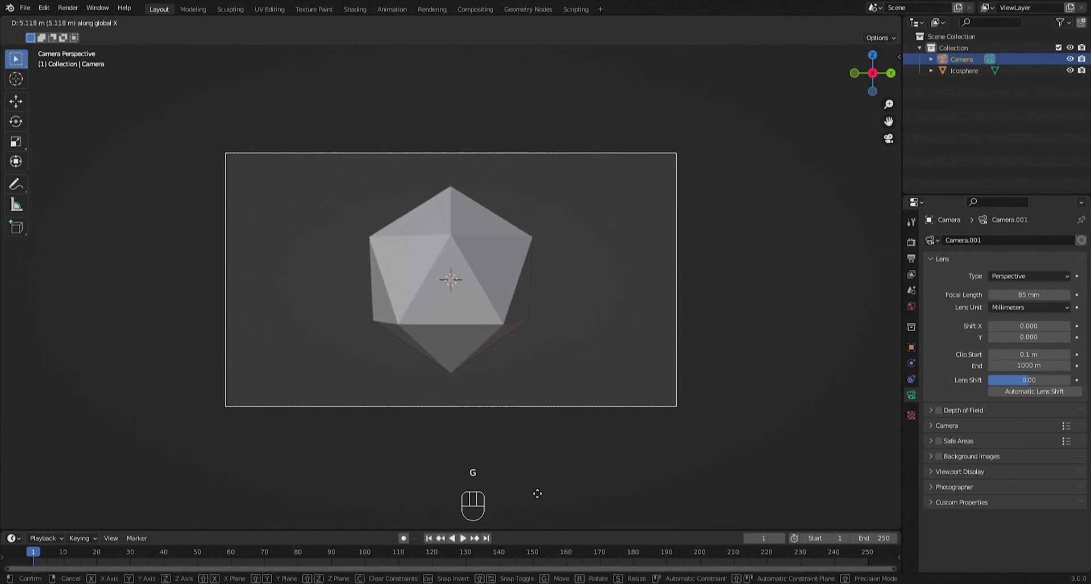
{"action": "left_click", "coordinate": [546, 476]}
Step: Set the output resolution to 1080 px in X and 1350 px in Y
{"action": "left_click", "coordinate": [912, 274]}
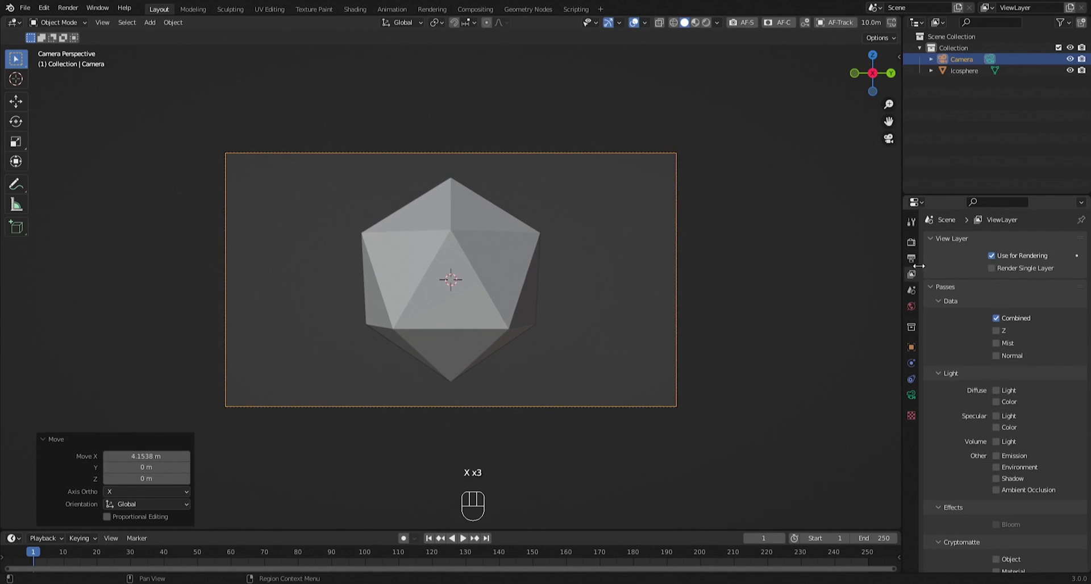
{"action": "left_click", "coordinate": [911, 258]}
{"action": "double_click", "coordinate": [1041, 254]}
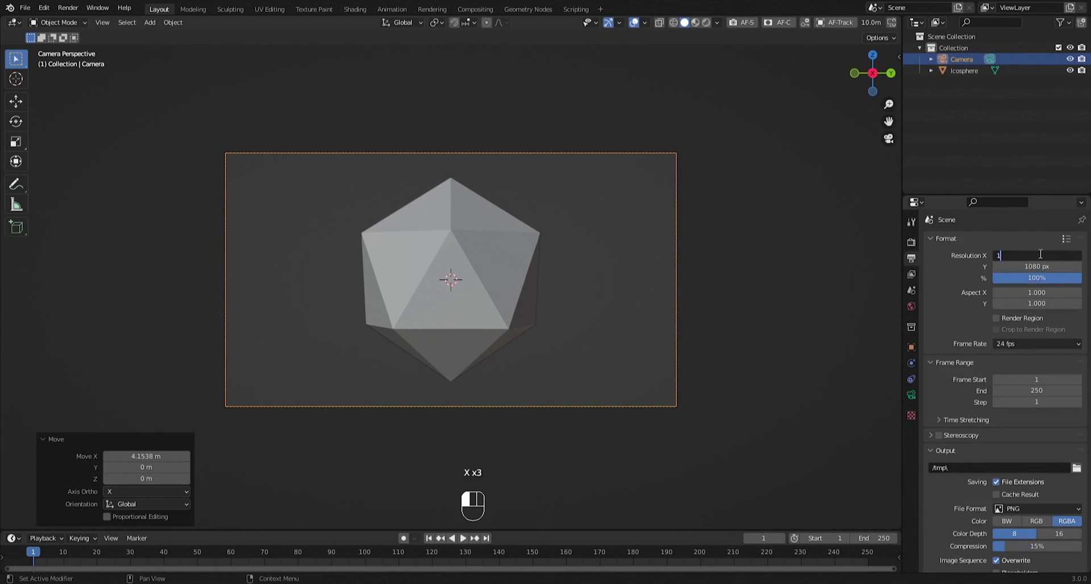
{"action": "type", "text": "1080"}
{"action": "key", "text": "Return"}
{"action": "double_click", "coordinate": [1032, 267]}
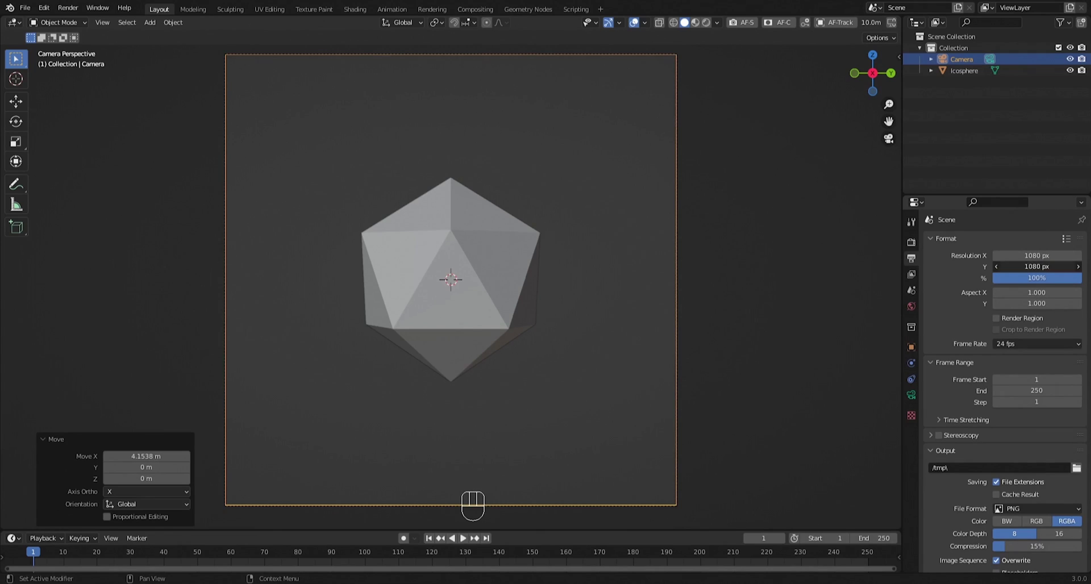
{"action": "type", "text": "1350"}
{"action": "key", "text": "Return"}
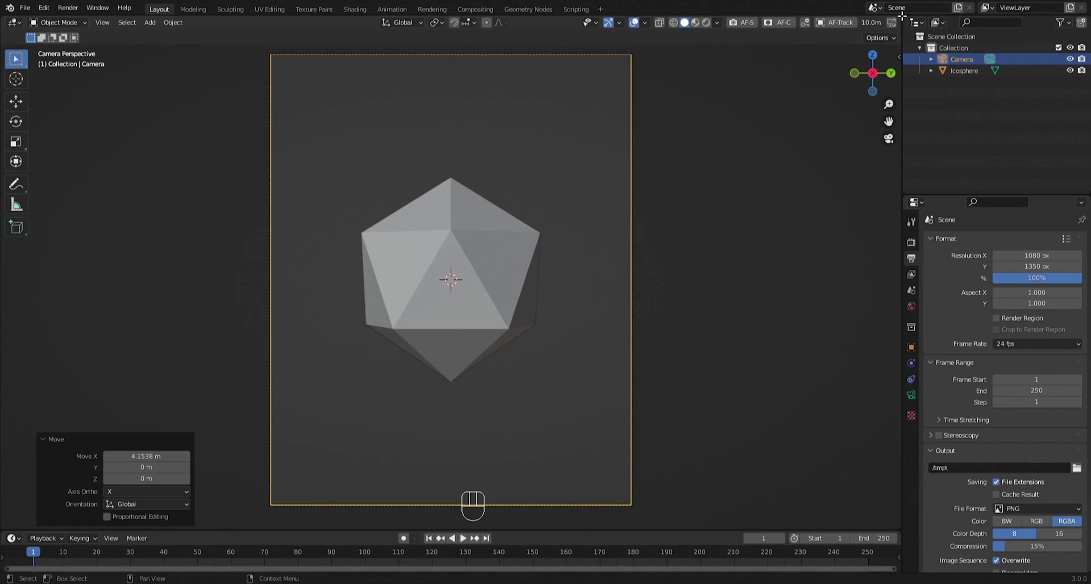
Step: Split the 3D viewport vertically into a narrow and a wide area, and hide the tool shelf in the narrow one
{"action": "left_click_drag", "start_coordinate": [902, 18], "coordinate": [233, 29]}
{"action": "left_click", "coordinate": [135, 97]}
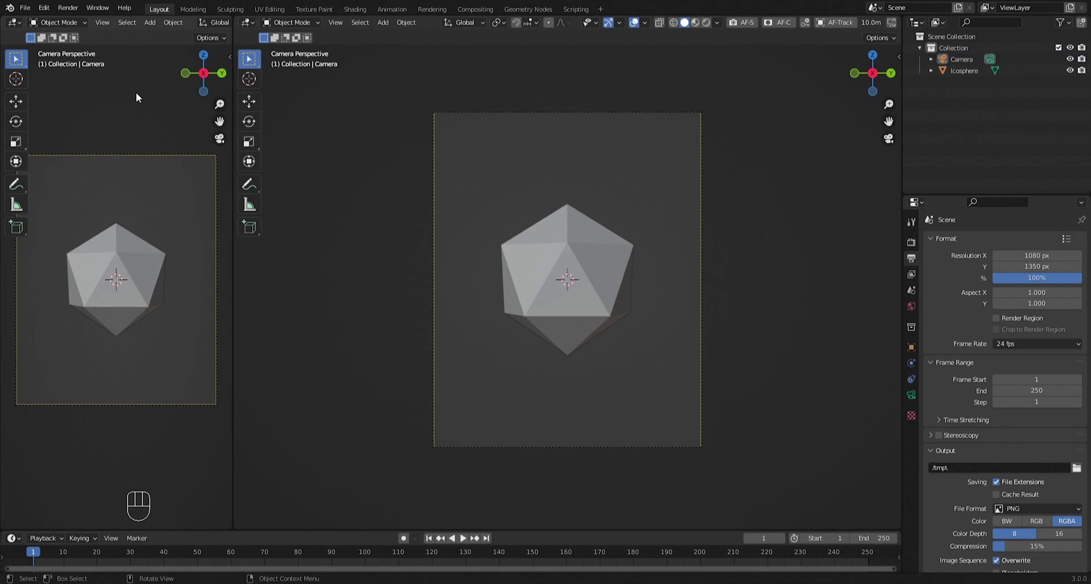
{"action": "key", "text": "t"}
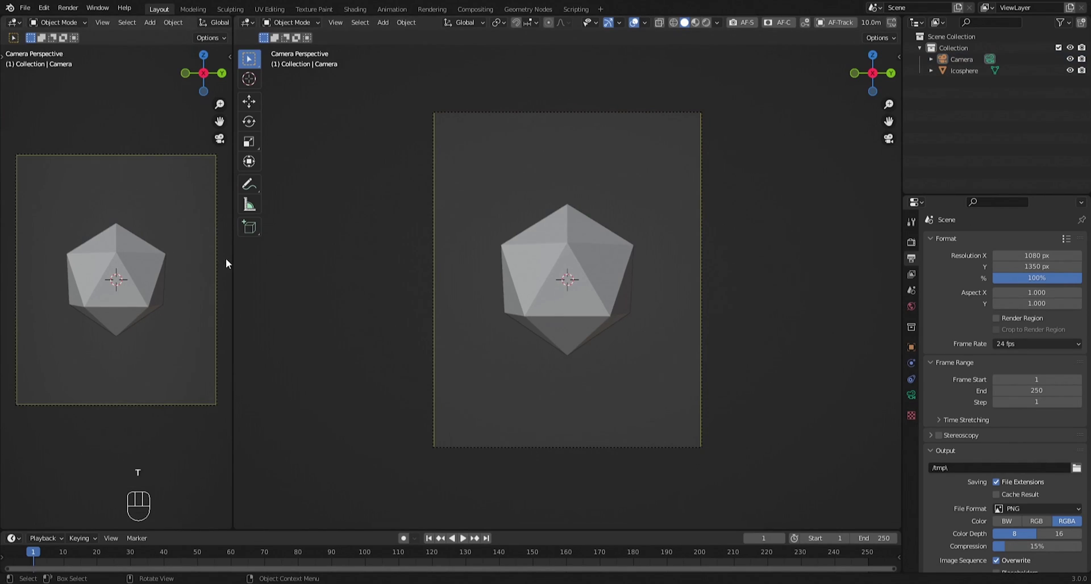
{"action": "left_click_drag", "start_coordinate": [234, 259], "coordinate": [219, 260]}
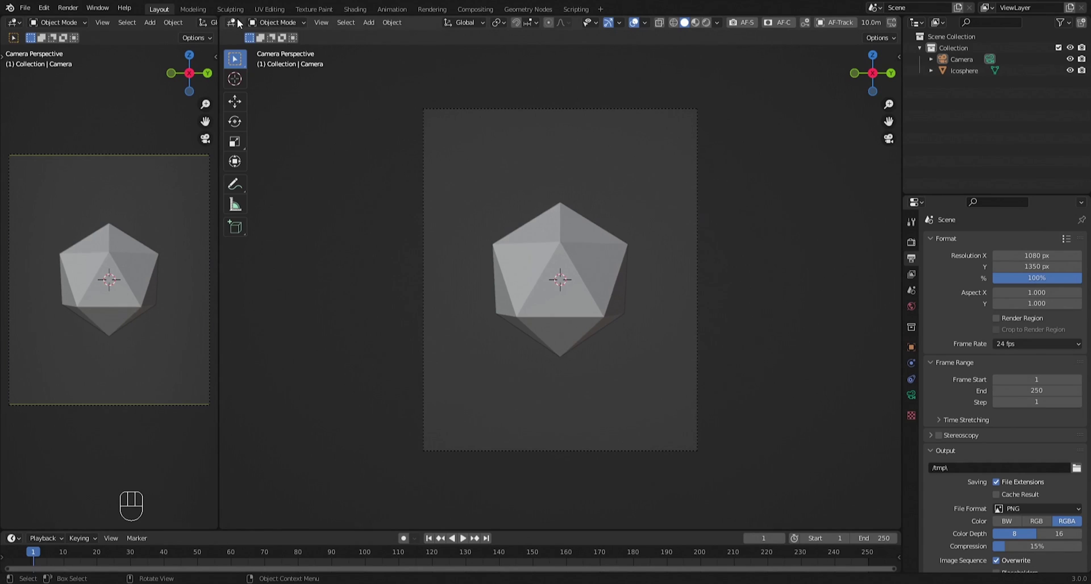
Step: Change the wide viewport area to the Shader Editor and select the ico sphere
{"action": "left_click", "coordinate": [234, 22]}
{"action": "left_click", "coordinate": [271, 132]}
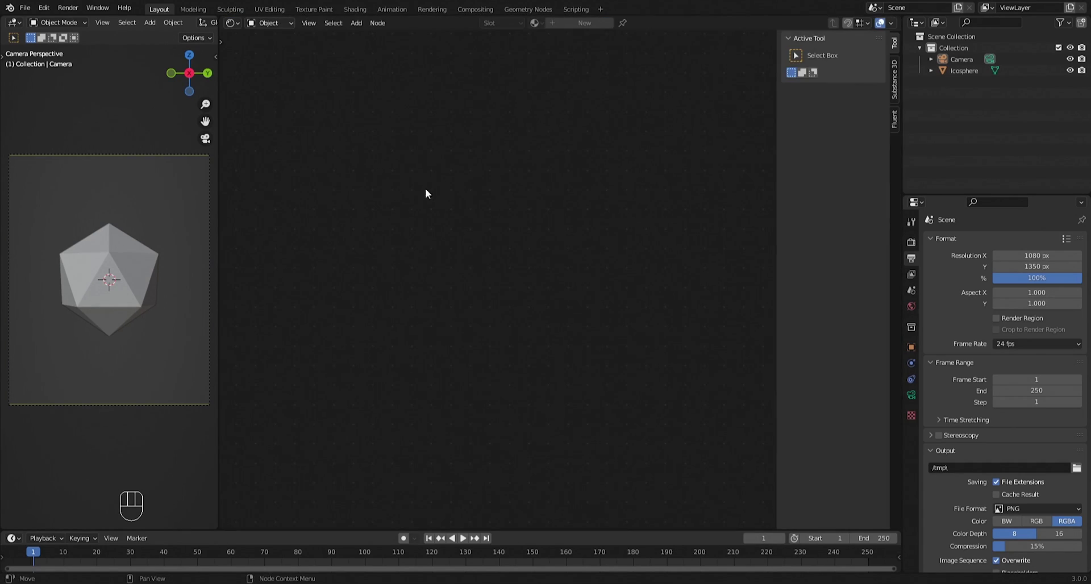
{"action": "left_click", "coordinate": [95, 246]}
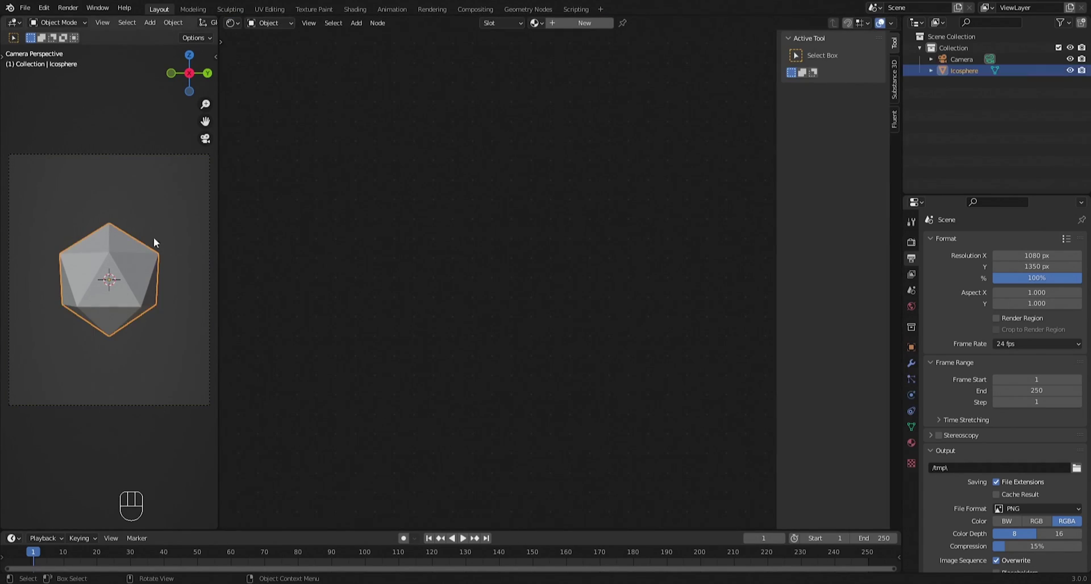
Step: Switch the 3D viewport to rendered shading with Scene Lights and Scene World disabled, keeping the area narrow
{"action": "left_click", "coordinate": [216, 35]}
{"action": "mouse_move", "coordinate": [216, 34]}
{"action": "left_mouse_down"}
{"action": "mouse_move", "coordinate": [438, 35]}
{"action": "mouse_move", "coordinate": [501, 23]}
{"action": "left_mouse_up"}
{"action": "left_click", "coordinate": [476, 23]}
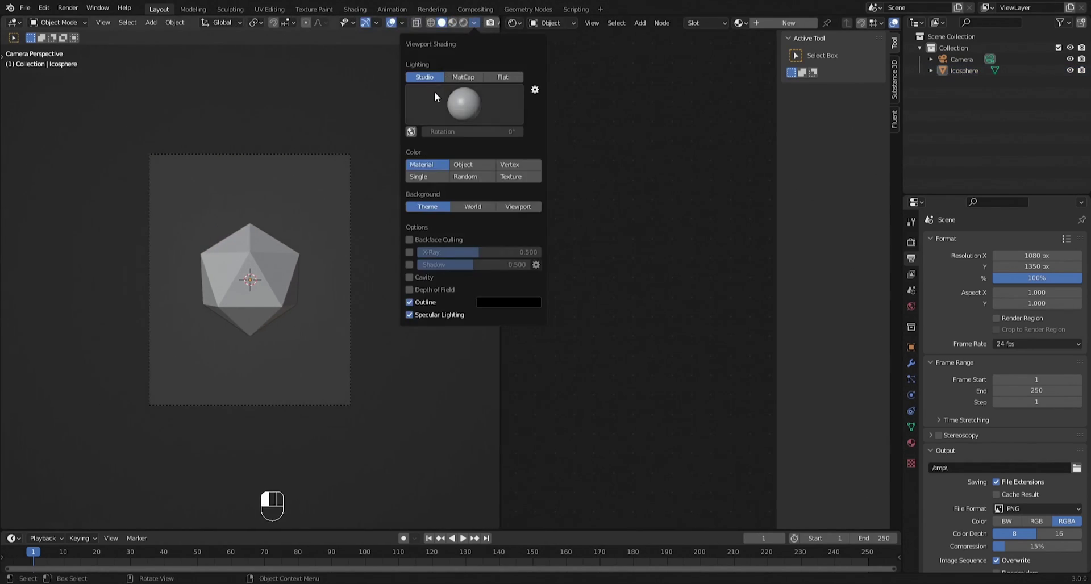
{"action": "left_click", "coordinate": [459, 23]}
{"action": "left_click", "coordinate": [474, 23]}
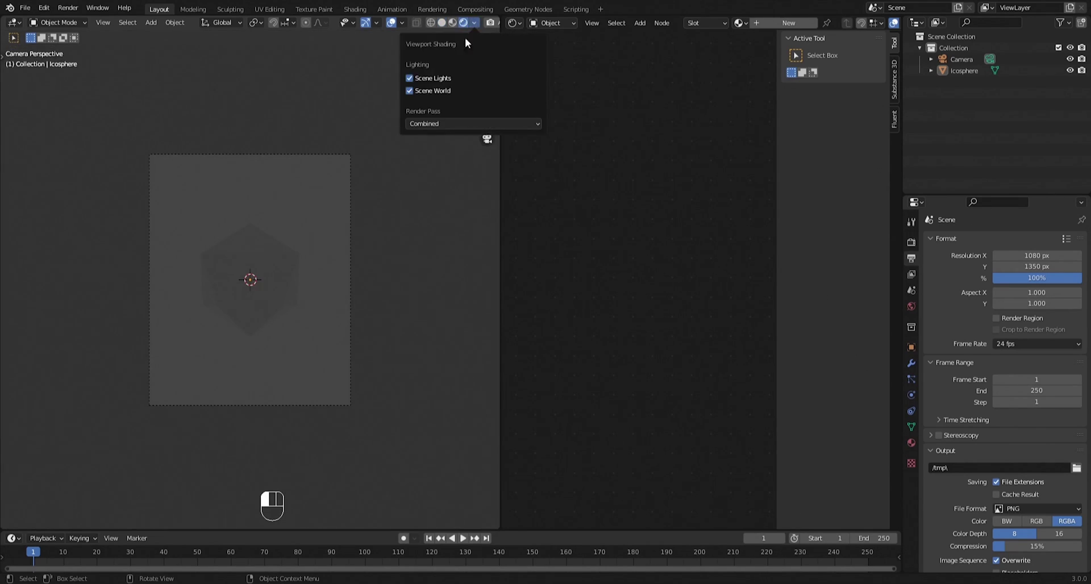
{"action": "left_click", "coordinate": [410, 78]}
{"action": "left_click", "coordinate": [410, 91]}
{"action": "left_click_drag", "start_coordinate": [500, 236], "coordinate": [209, 214]}
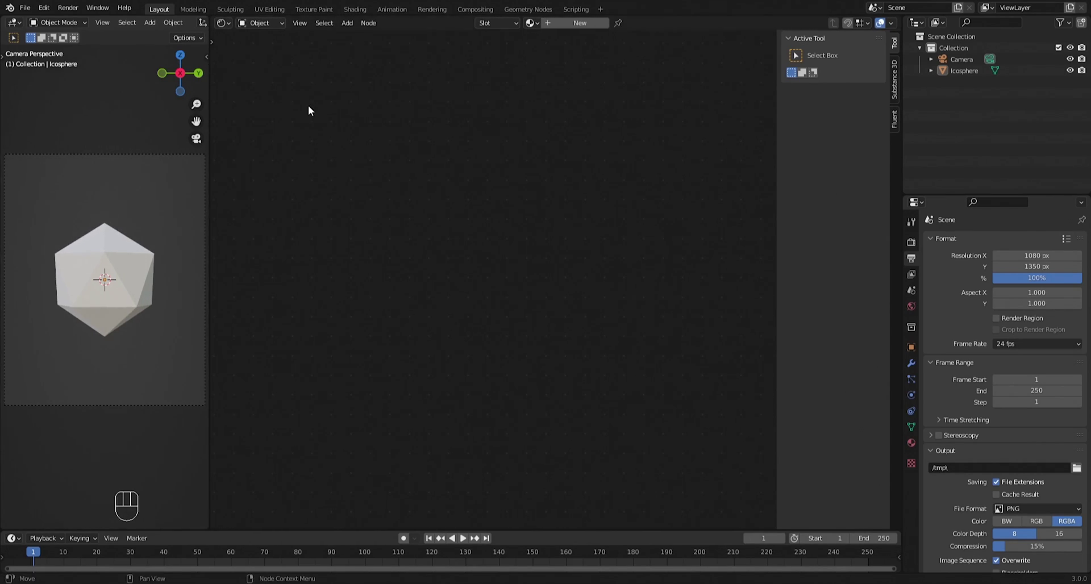
Step: Create a new material for the ico sphere and delete its Principled BSDF node
{"action": "left_click", "coordinate": [124, 277]}
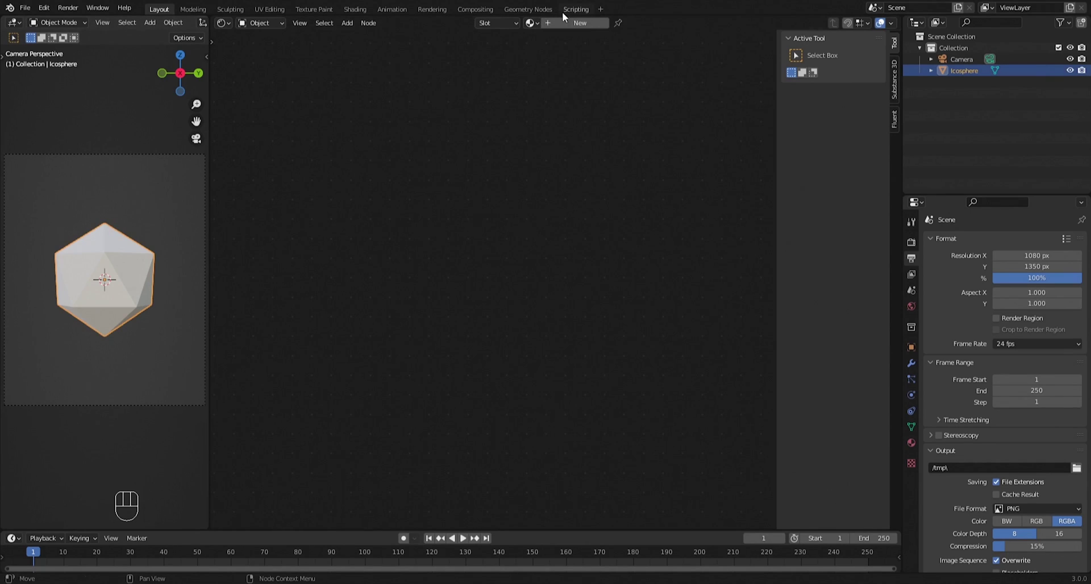
{"action": "left_click", "coordinate": [577, 23]}
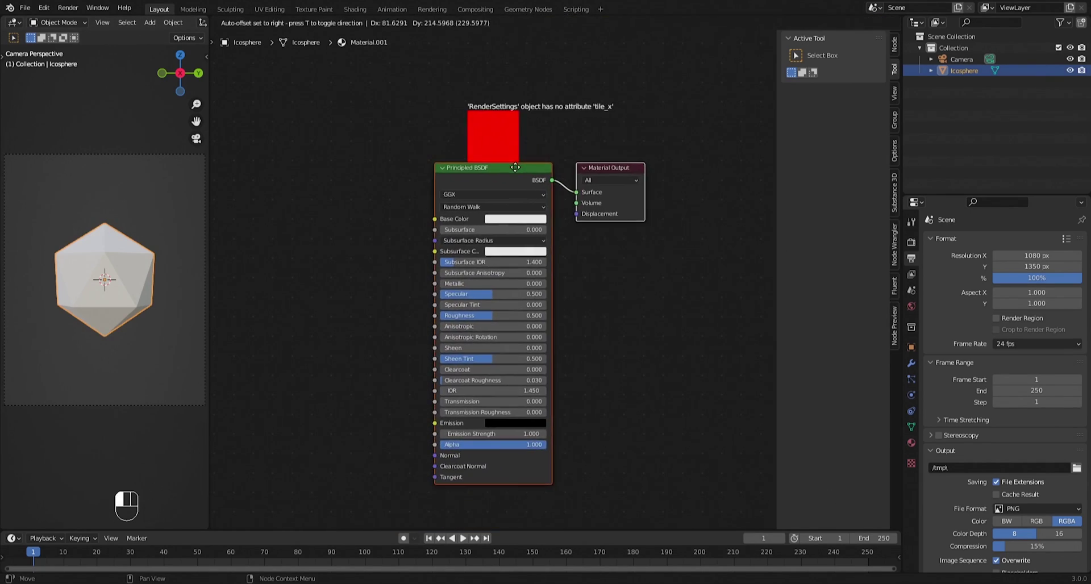
{"action": "key", "text": "Delete"}
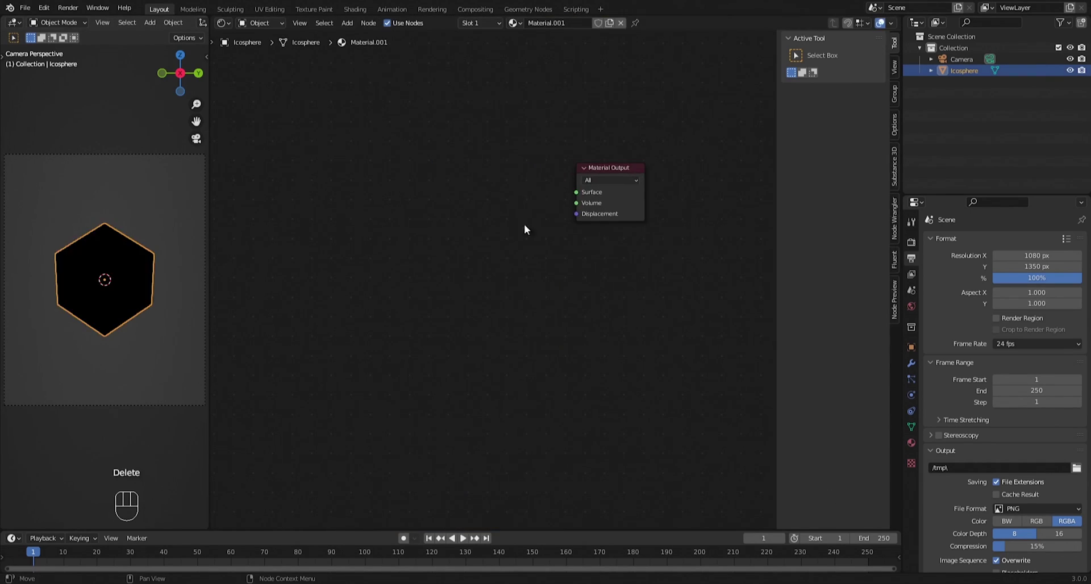
Step: Add a Refraction BSDF node and place it before the Material Output node
{"action": "key", "text": "shift+a"}
{"action": "left_click", "coordinate": [383, 222]}
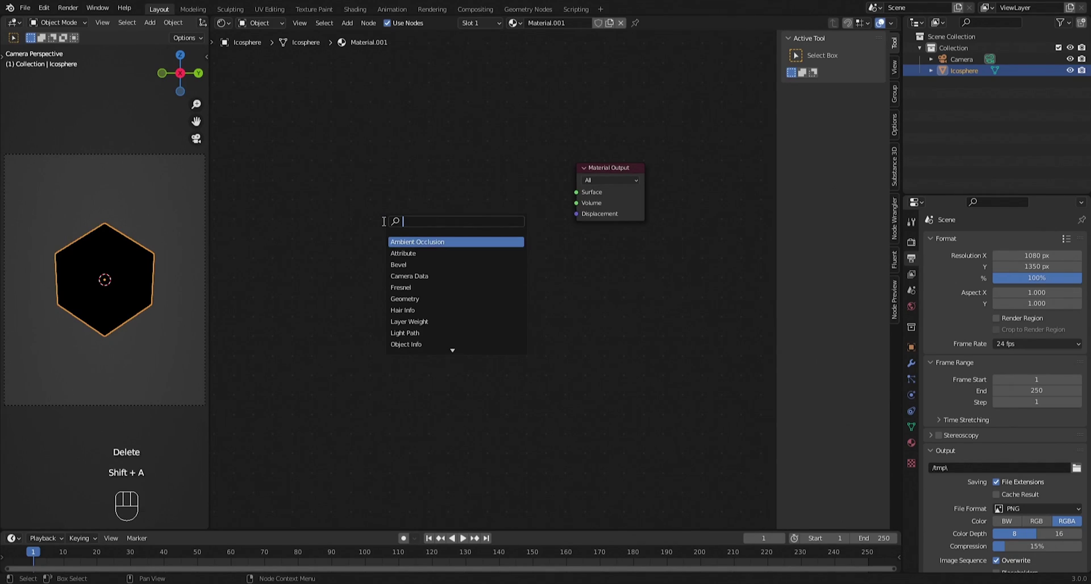
{"action": "type", "text": "refra"}
{"action": "key", "text": "Return"}
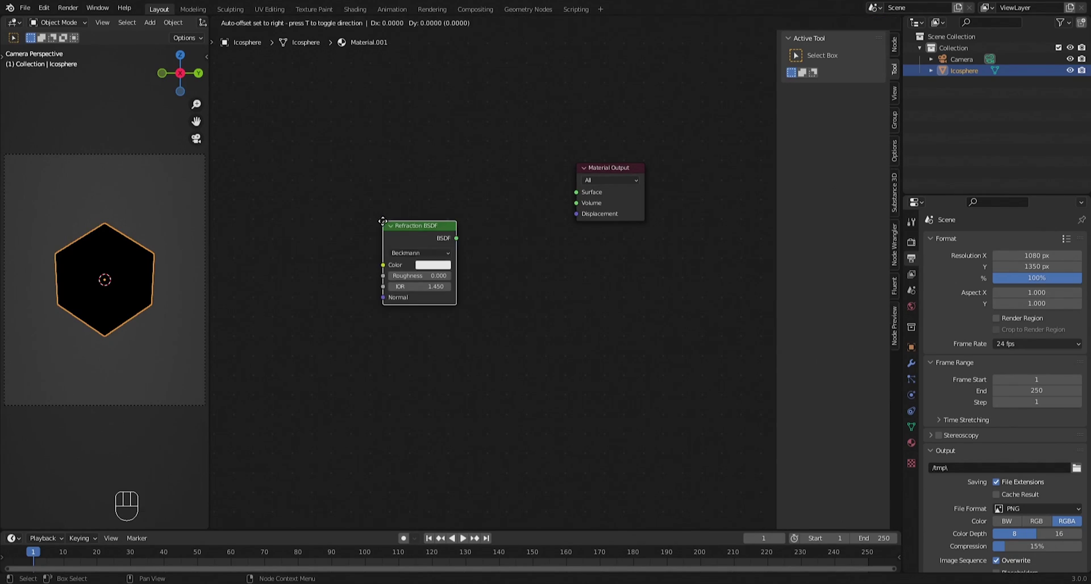
{"action": "left_click", "coordinate": [390, 165]}
Step: Add a Glossy BSDF node and place it below the Refraction BSDF
{"action": "key", "text": "shift+a"}
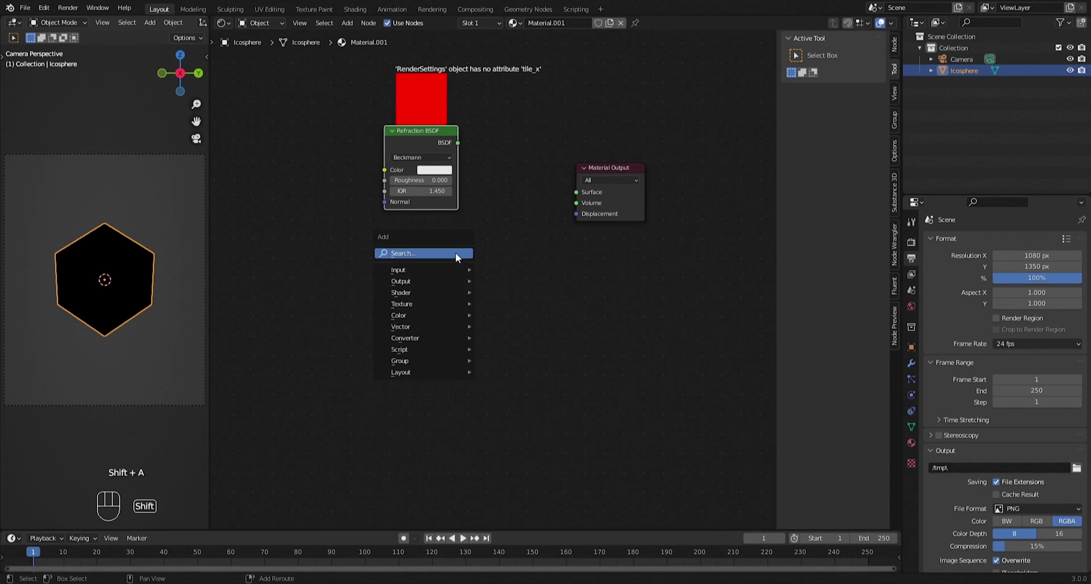
{"action": "left_click", "coordinate": [457, 254]}
{"action": "type", "text": "glo"}
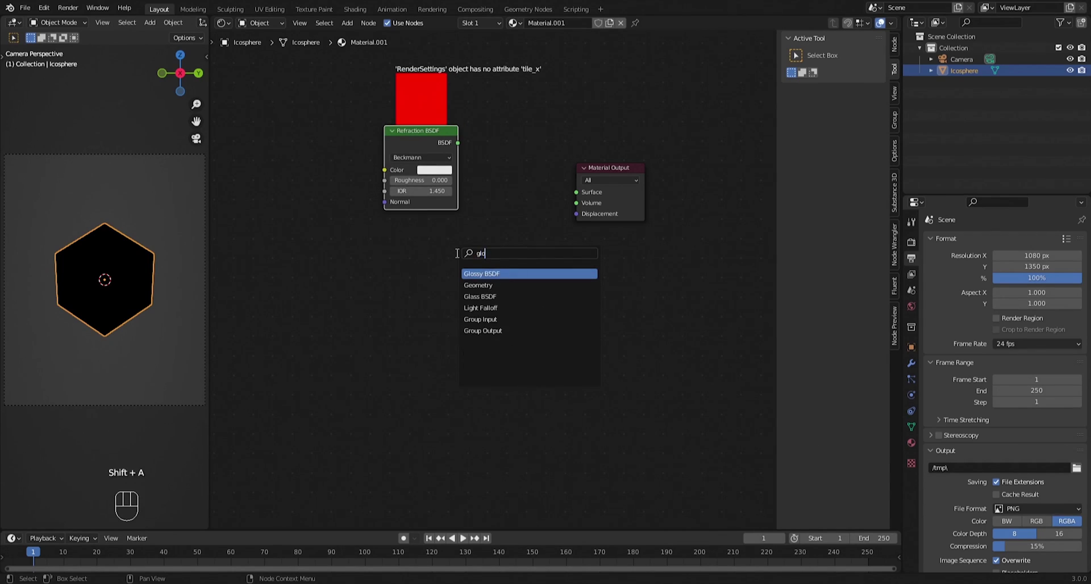
{"action": "key", "text": "Return"}
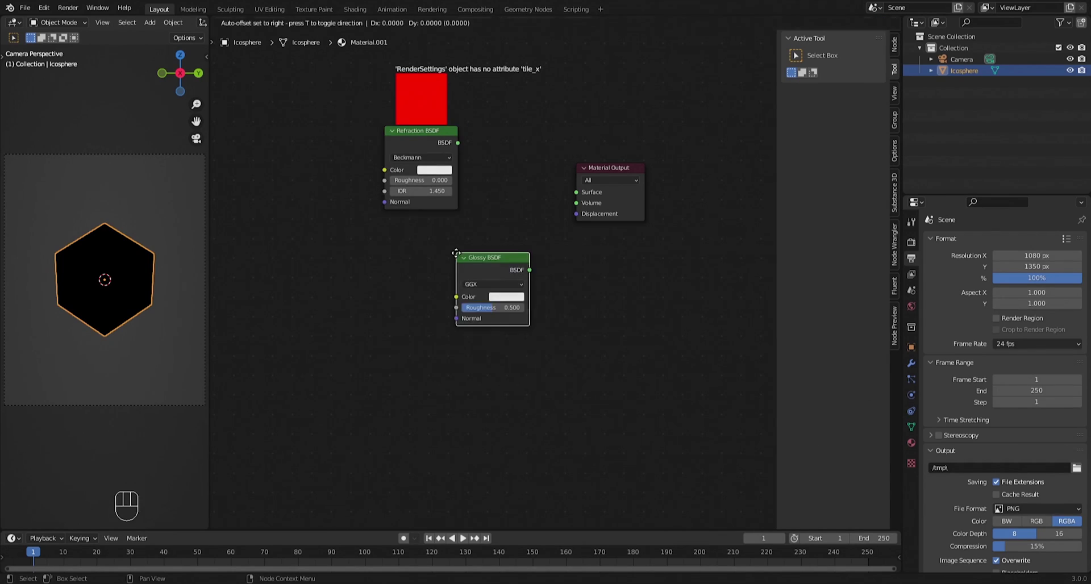
{"action": "left_click", "coordinate": [381, 278]}
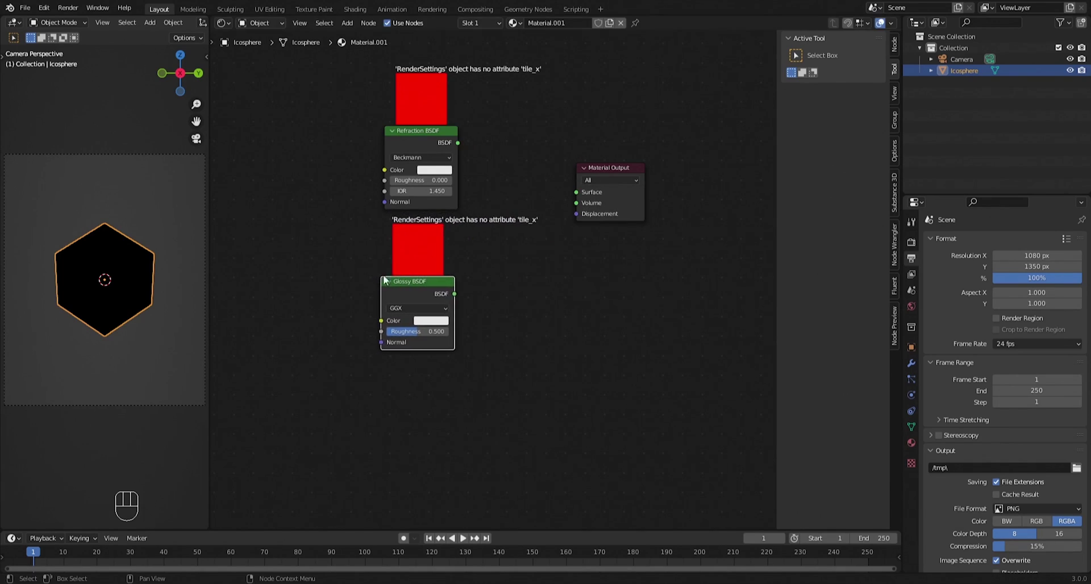
Step: Add a Mix Shader node and place it between the two BSDF nodes and the Material Output
{"action": "key", "text": "shift+a"}
{"action": "type", "text": "mix"}
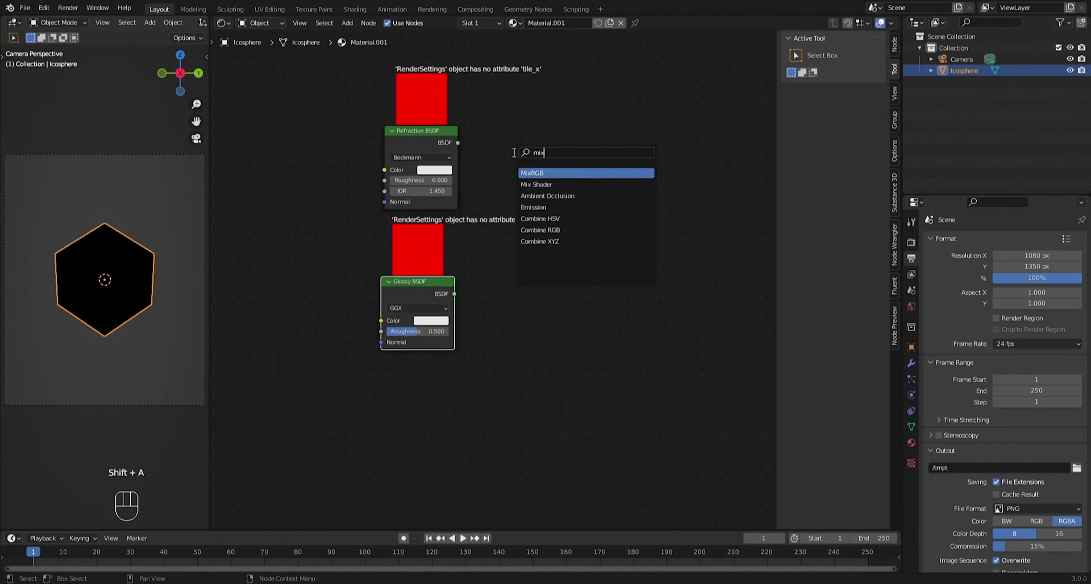
{"action": "left_click", "coordinate": [540, 184]}
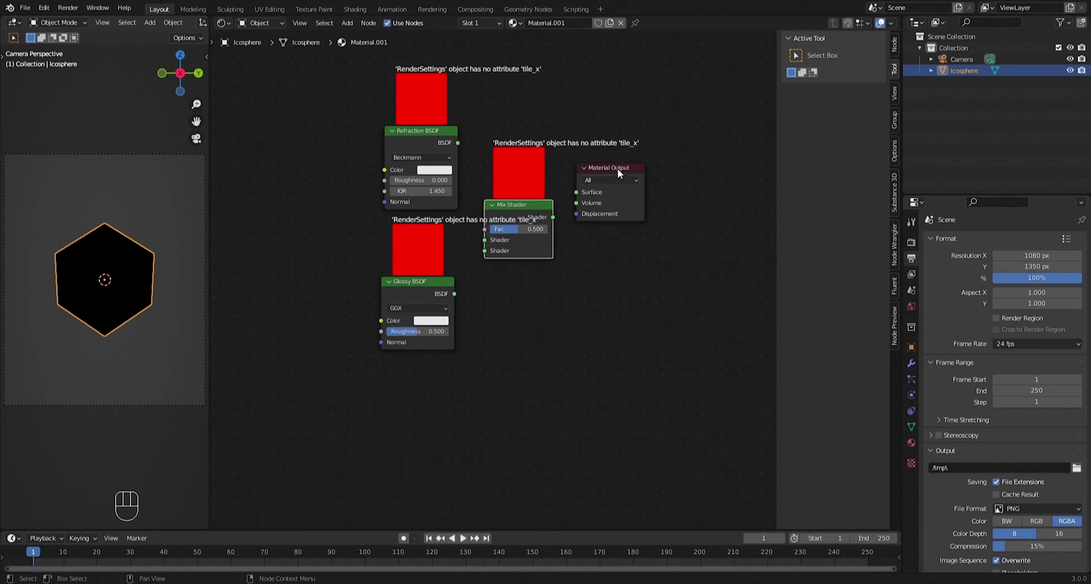
{"action": "left_click", "coordinate": [567, 203]}
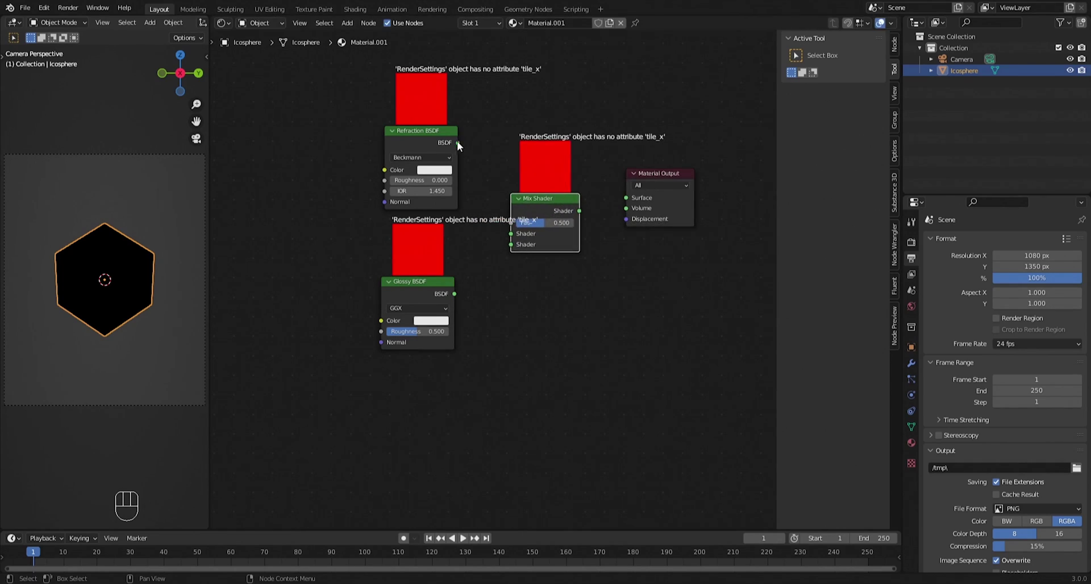
Step: Connect the Refraction BSDF to the Mix Shader's first shader input and the Glossy BSDF to its second
{"action": "left_click_drag", "start_coordinate": [457, 142], "coordinate": [515, 237]}
{"action": "left_click_drag", "start_coordinate": [458, 143], "coordinate": [511, 241]}
{"action": "left_click_drag", "start_coordinate": [454, 293], "coordinate": [512, 245]}
Step: Add a Fresnel node and place it above the Refraction BSDF
{"action": "middle_click_drag", "start_coordinate": [513, 251], "coordinate": [578, 312]}
{"action": "key", "text": "shift+a"}
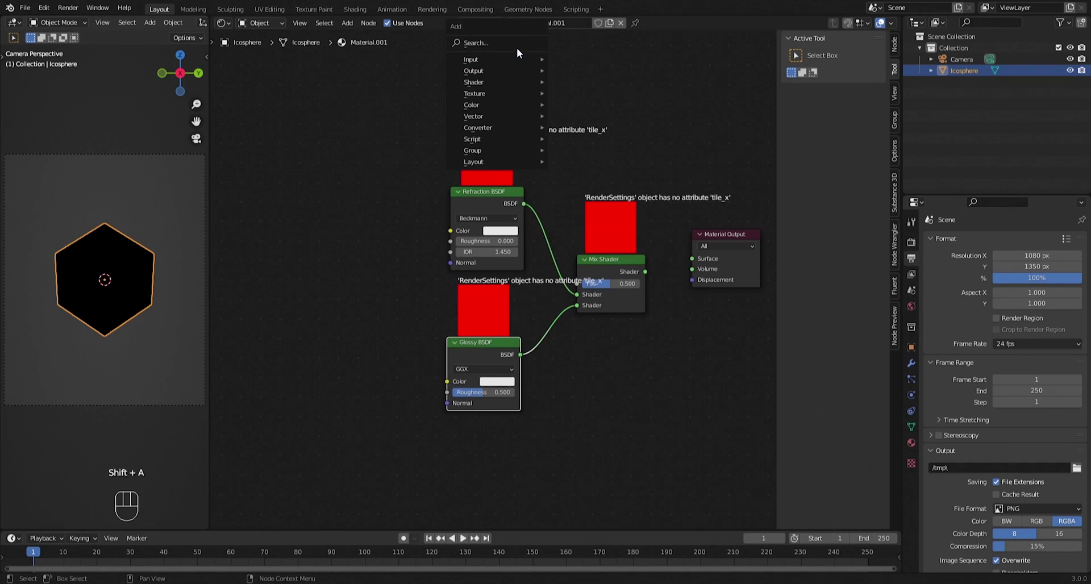
{"action": "left_click", "coordinate": [518, 43]}
{"action": "type", "text": "fres"}
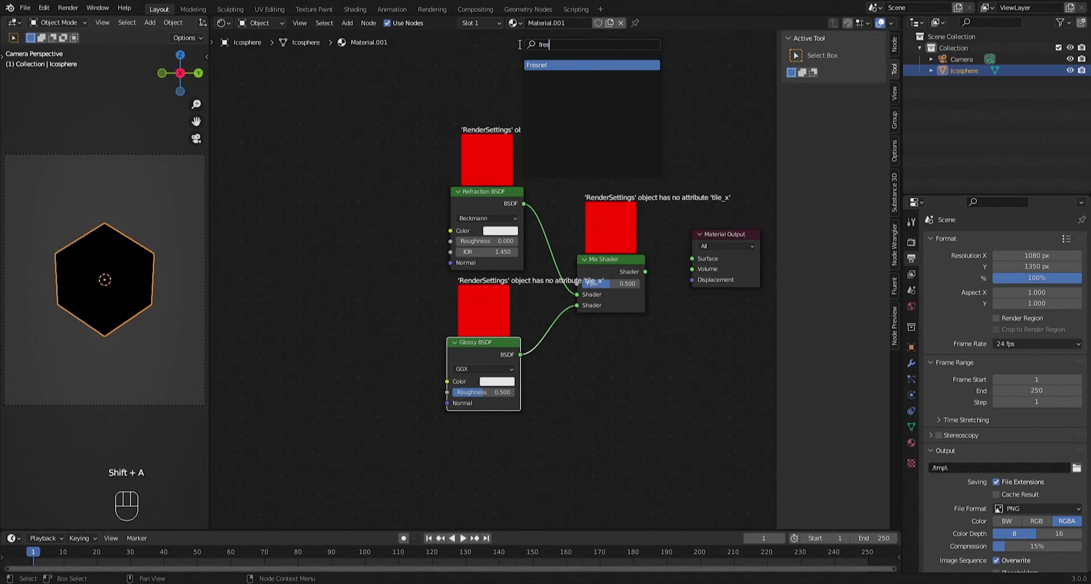
{"action": "key", "text": "Return"}
{"action": "left_click", "coordinate": [453, 77]}
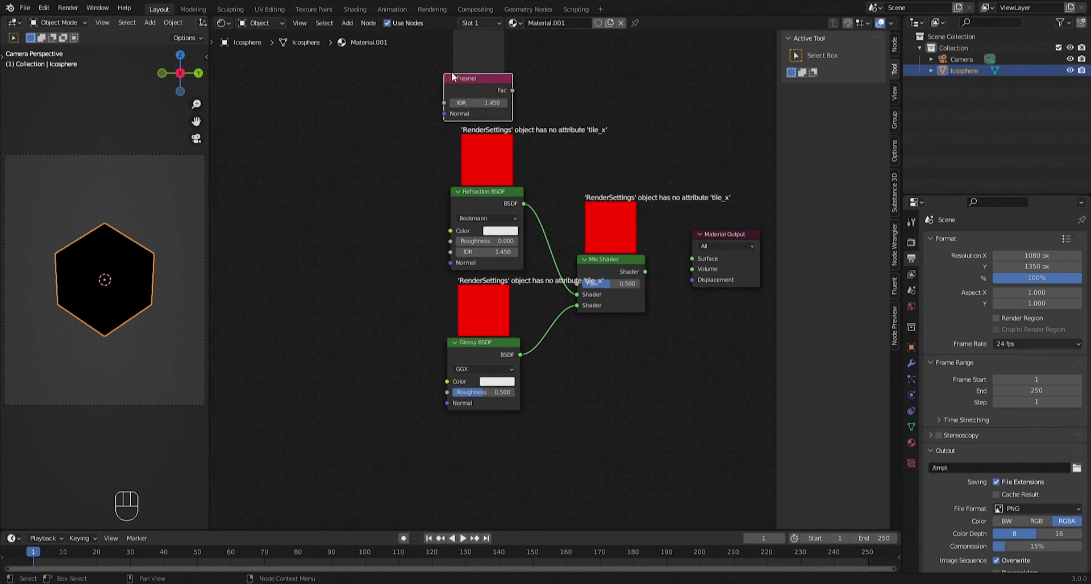
Step: Connect the Fresnel output to the Mix Shader's factor and the Mix Shader to the Material Output's Surface
{"action": "left_click_drag", "start_coordinate": [512, 91], "coordinate": [577, 283]}
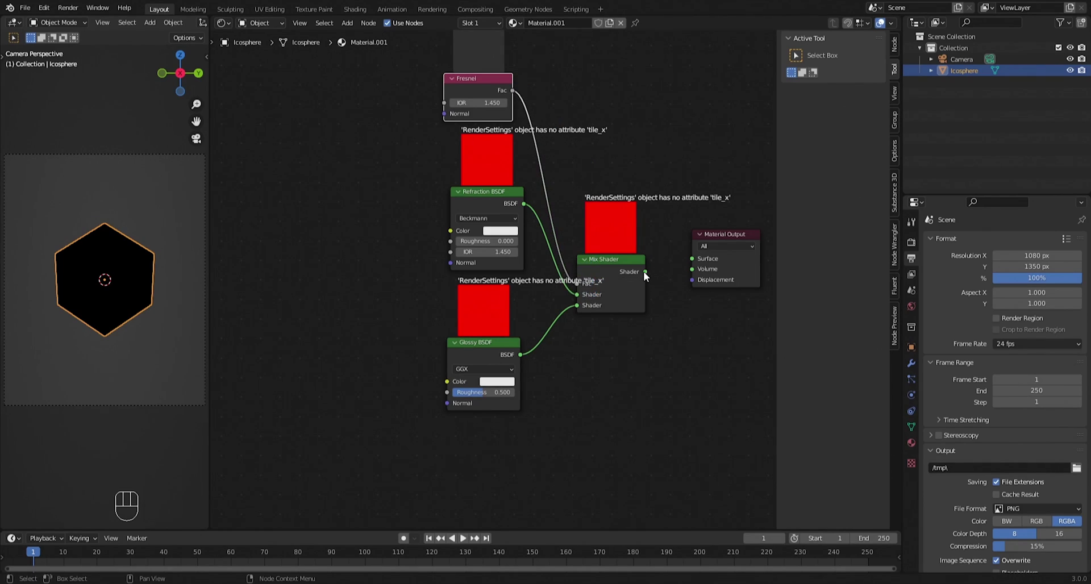
{"action": "left_click_drag", "start_coordinate": [645, 271], "coordinate": [692, 259]}
{"action": "middle_click_drag", "start_coordinate": [383, 227], "coordinate": [430, 268]}
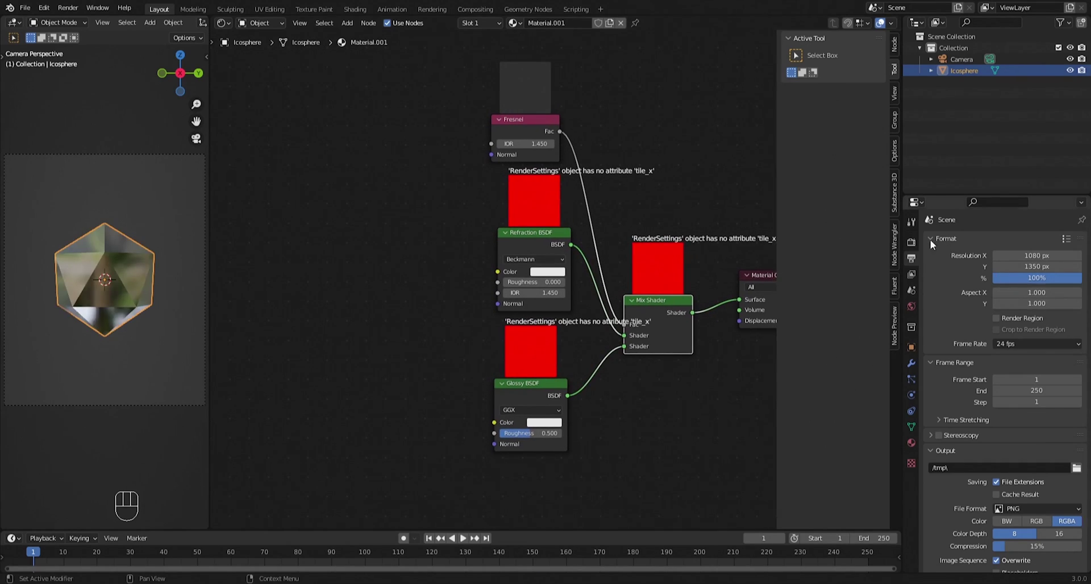
Step: Set the render engine to Cycles with GPU Compute as the device
{"action": "left_click", "coordinate": [911, 241]}
{"action": "left_click", "coordinate": [1043, 239]}
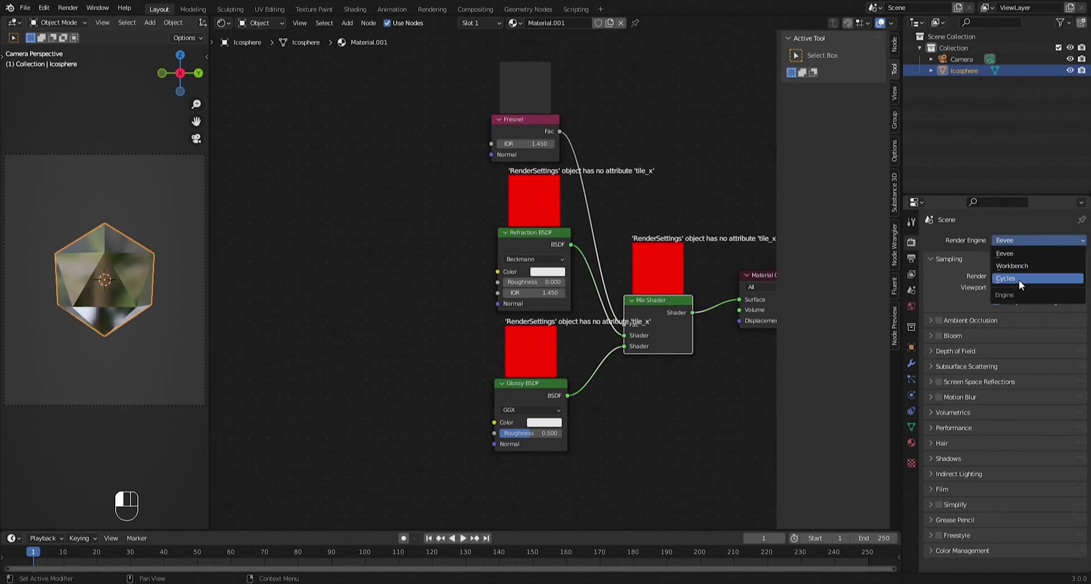
{"action": "left_click", "coordinate": [1018, 279]}
{"action": "left_click", "coordinate": [1034, 269]}
{"action": "left_click", "coordinate": [1035, 294]}
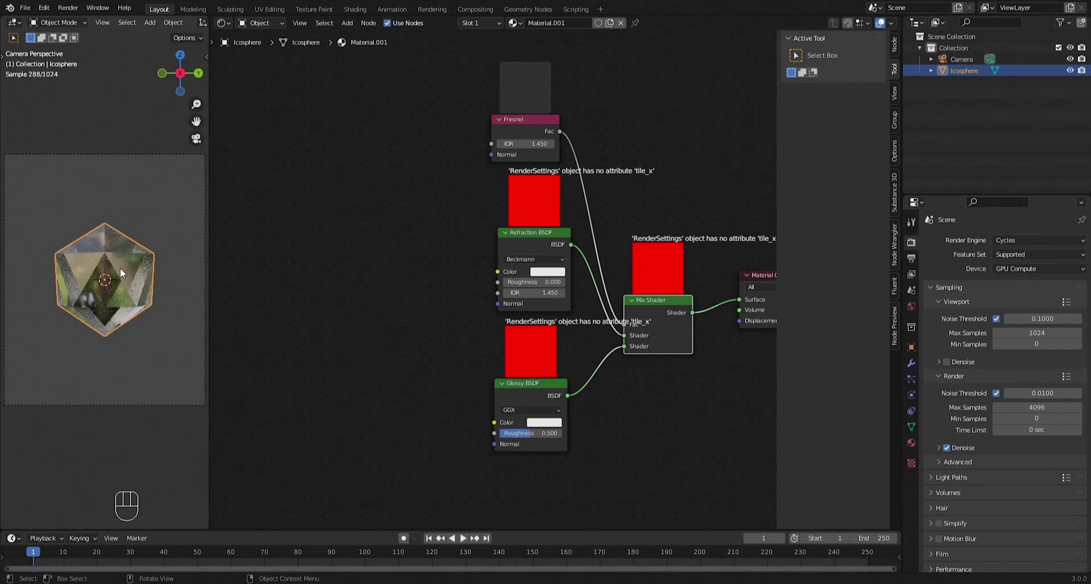
Step: Add a Bevel modifier to the ico sphere
{"action": "left_click", "coordinate": [911, 363]}
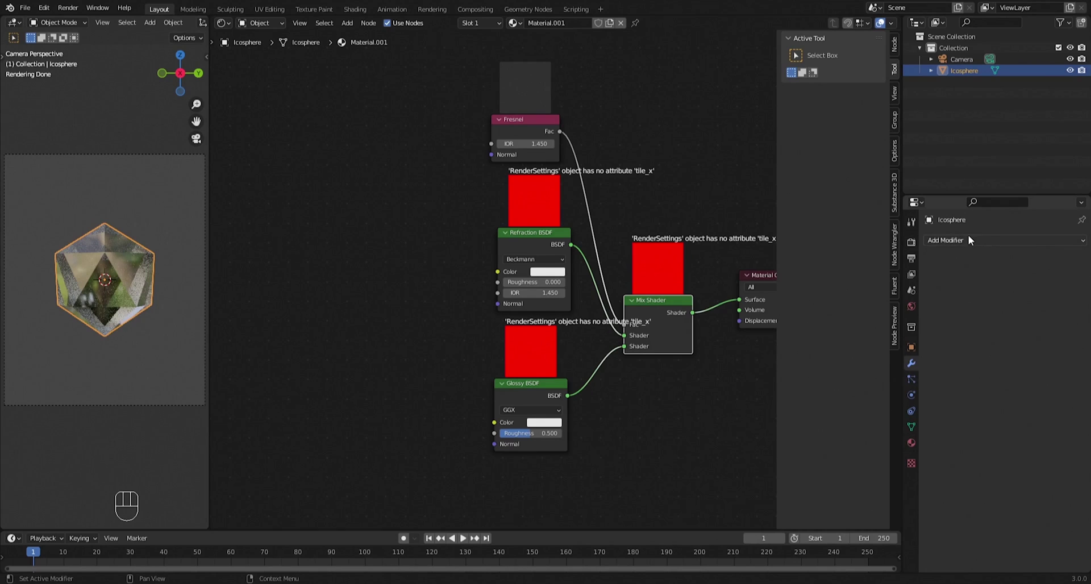
{"action": "left_click", "coordinate": [969, 238]}
{"action": "left_click", "coordinate": [861, 281]}
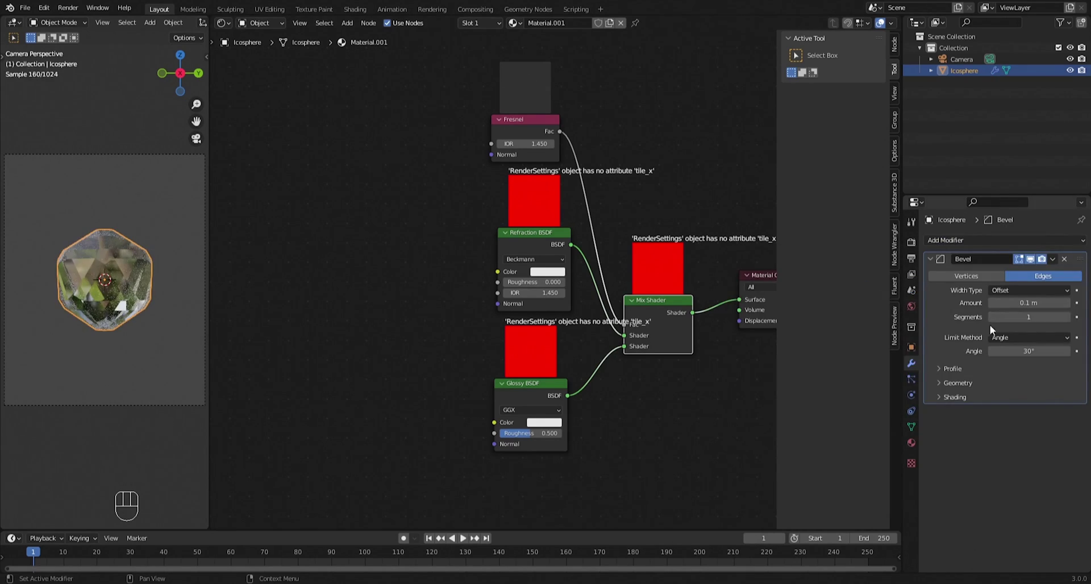
Step: Try a bevel amount of 0.02 m on the ico sphere
{"action": "left_click_drag", "start_coordinate": [1037, 303], "coordinate": [1036, 304]}
{"action": "left_click", "coordinate": [1036, 304]}
{"action": "type", "text": "0"}
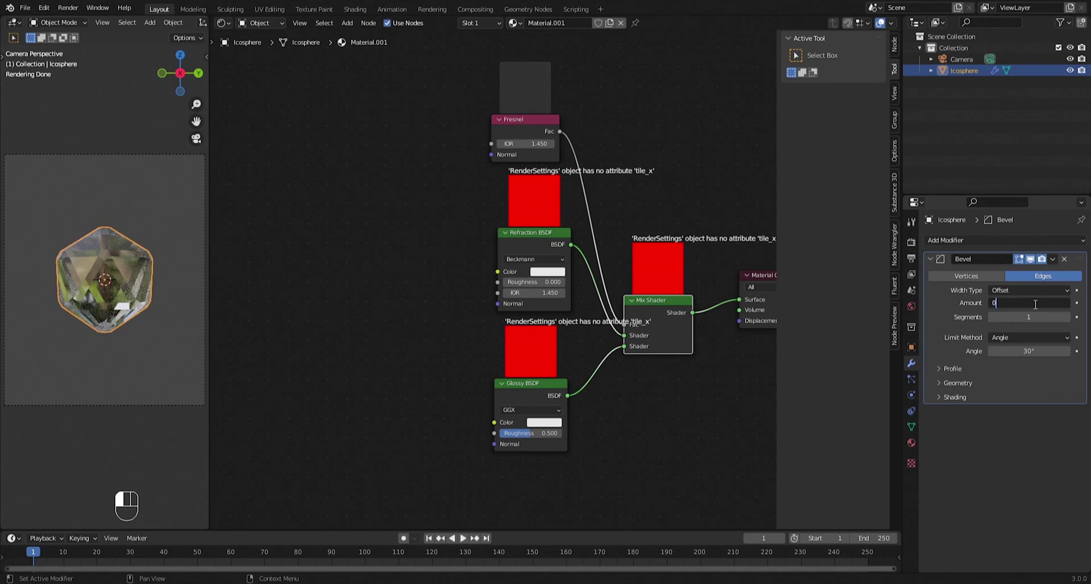
{"action": "type", "text": ".02"}
{"action": "key", "text": "Return"}
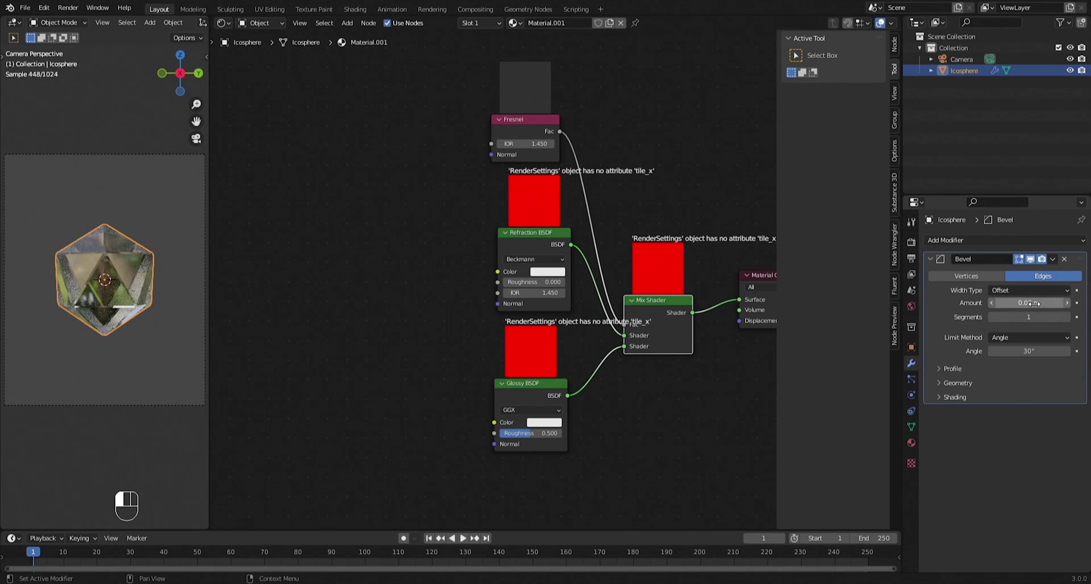
Step: Set the Bevel modifier's amount to 0.03 m and its segments to 5
{"action": "left_click", "coordinate": [1035, 304]}
{"action": "type", "text": "0.03"}
{"action": "key", "text": "Return"}
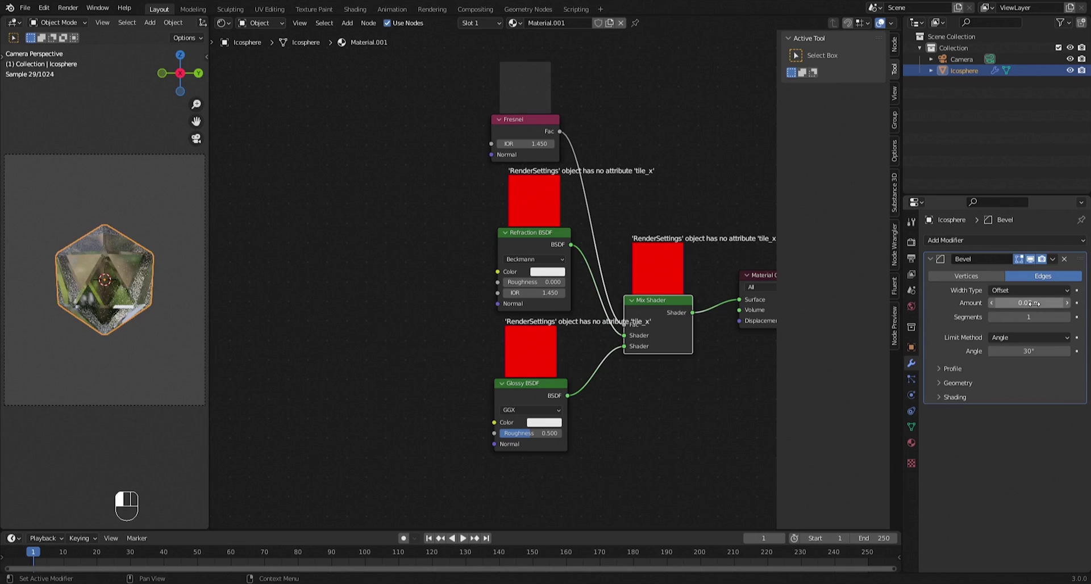
{"action": "left_click", "coordinate": [1067, 318]}
{"action": "left_click_drag", "start_coordinate": [1046, 317], "coordinate": [1060, 317]}
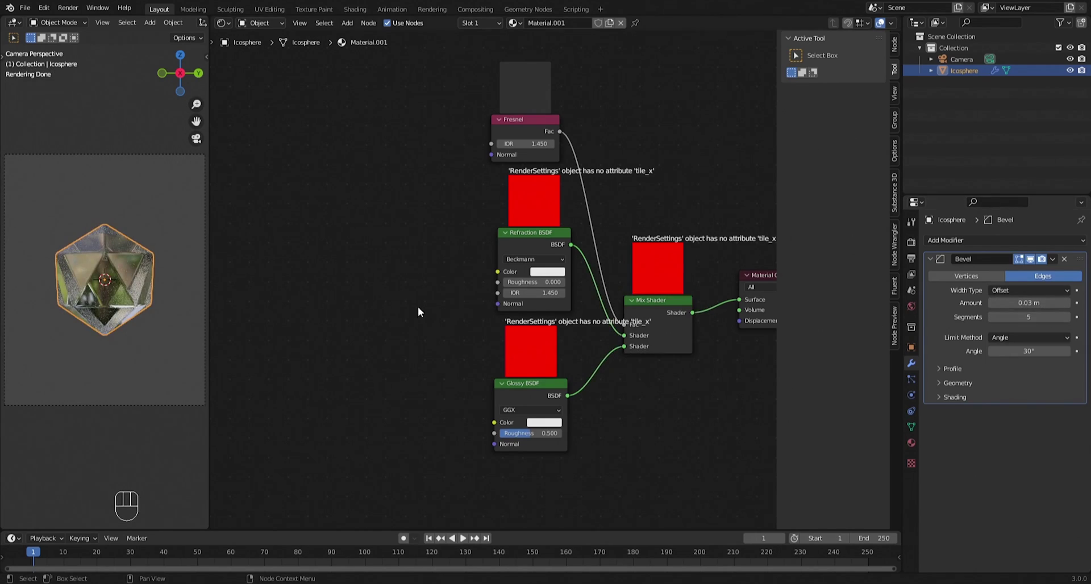
Step: Add a ColorRamp node before the Refraction BSDF and connect its Color output to that shader's Color input
{"action": "middle_click_drag", "start_coordinate": [418, 312], "coordinate": [473, 339]}
{"action": "key", "text": "shift+a"}
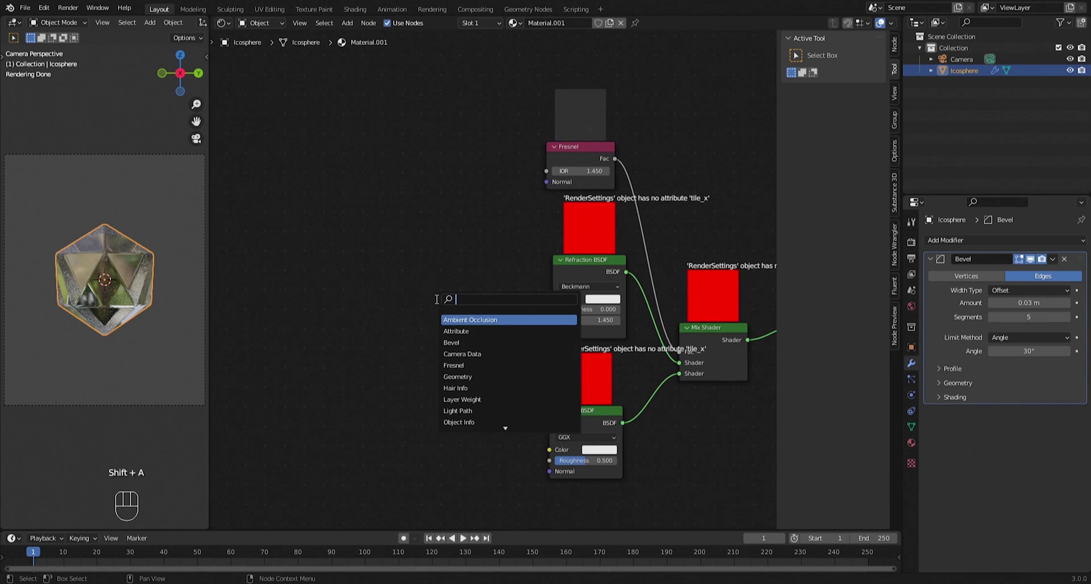
{"action": "type", "text": "color ramp"}
{"action": "key", "text": "Return"}
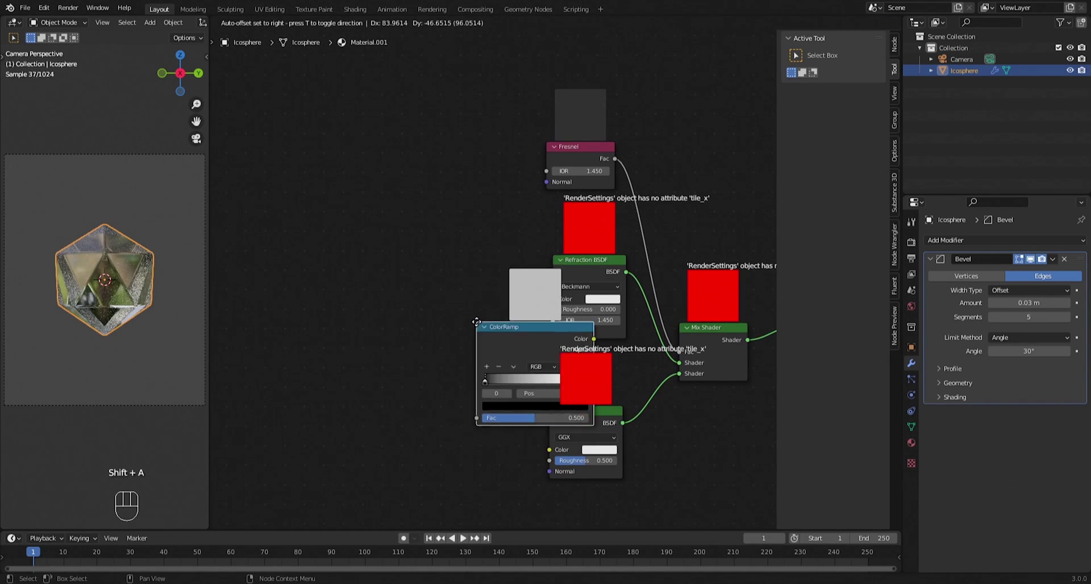
{"action": "left_click", "coordinate": [333, 247]}
{"action": "middle_click_drag", "start_coordinate": [421, 298], "coordinate": [505, 303]}
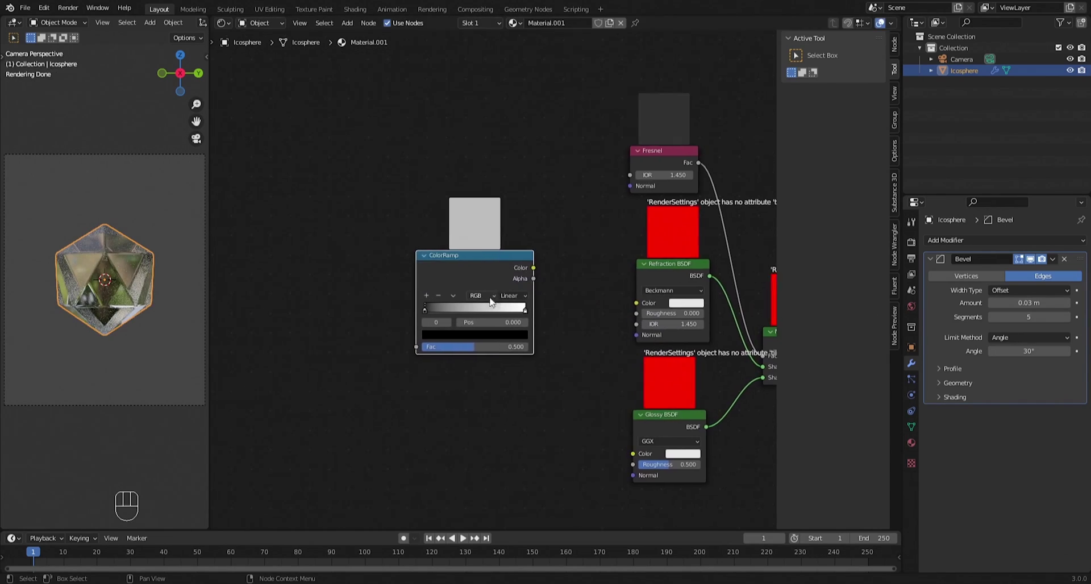
{"action": "scroll", "coordinate": [490, 349], "scroll_direction": "up", "scroll_amount": 3}
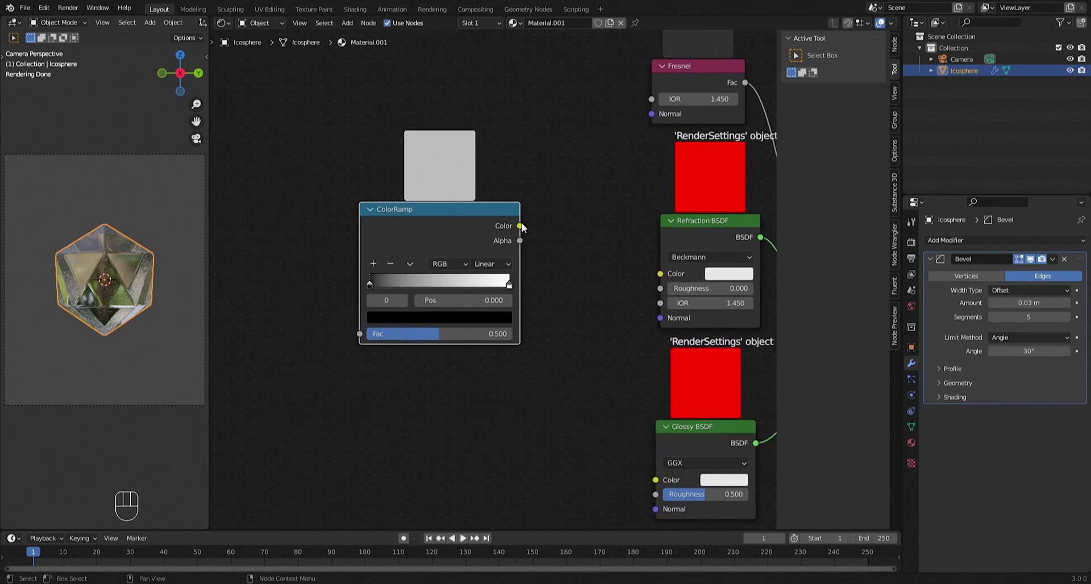
{"action": "left_click_drag", "start_coordinate": [520, 226], "coordinate": [660, 274]}
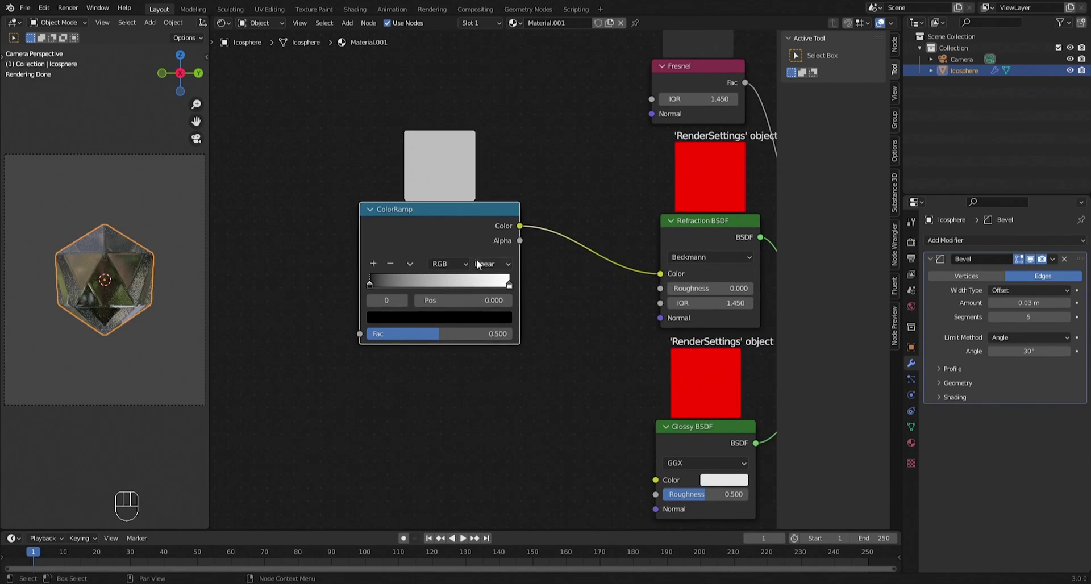
Step: Add three more stops to the ColorRamp and distribute all stops evenly
{"action": "left_click", "coordinate": [373, 264]}
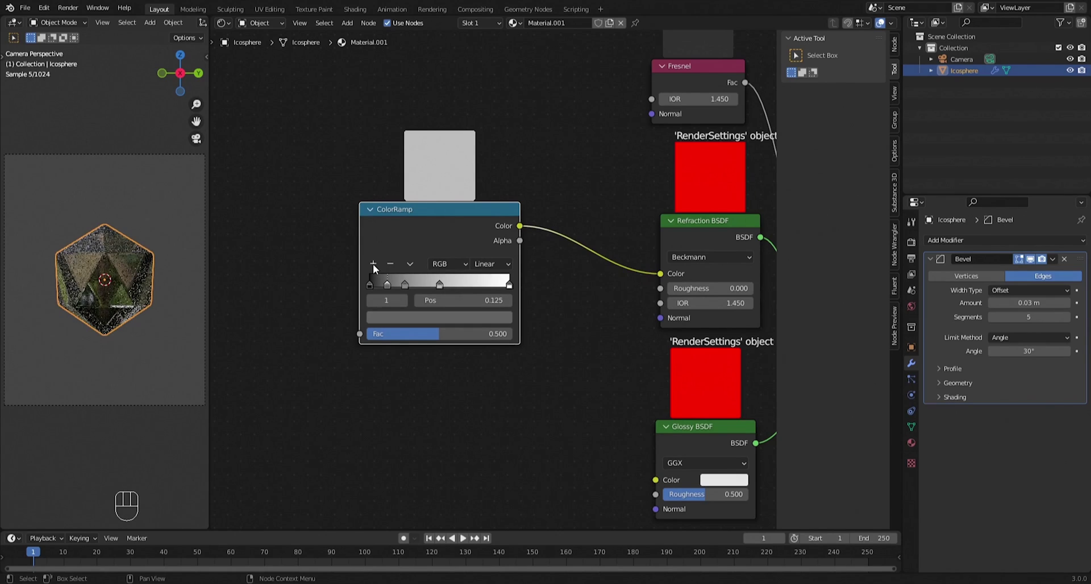
{"action": "left_click", "coordinate": [410, 264]}
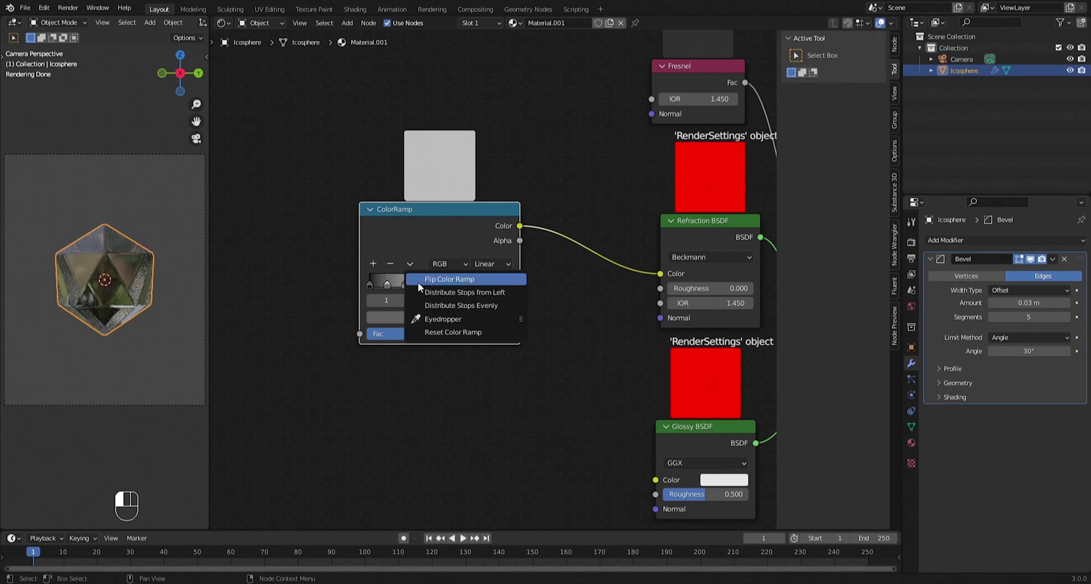
{"action": "left_click", "coordinate": [461, 306]}
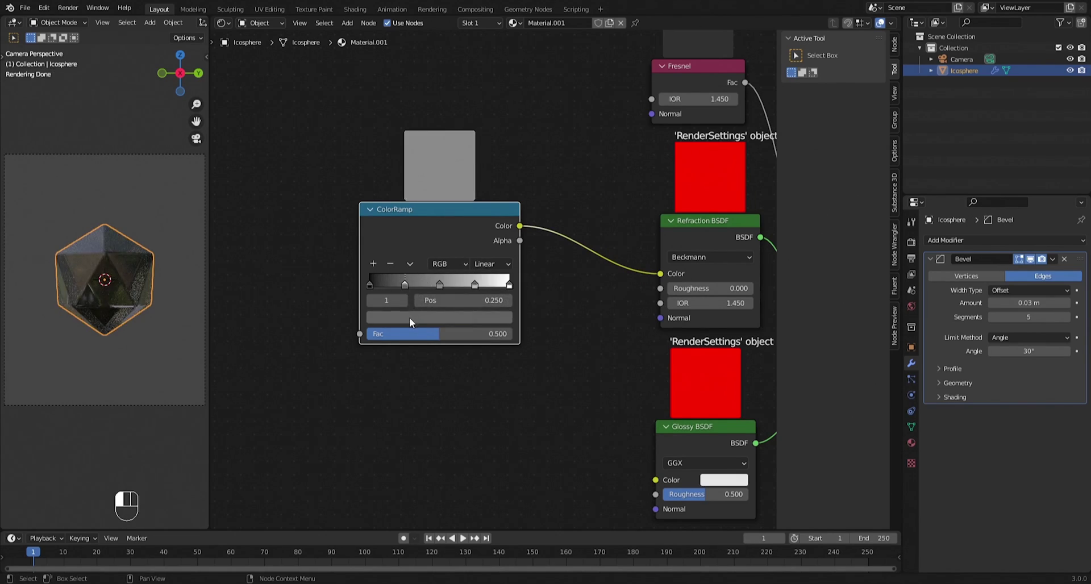
Step: Colour the ColorRamp stop at position 0.250 red, with green and blue values of 0
{"action": "left_click", "coordinate": [410, 318]}
{"action": "left_click", "coordinate": [391, 238]}
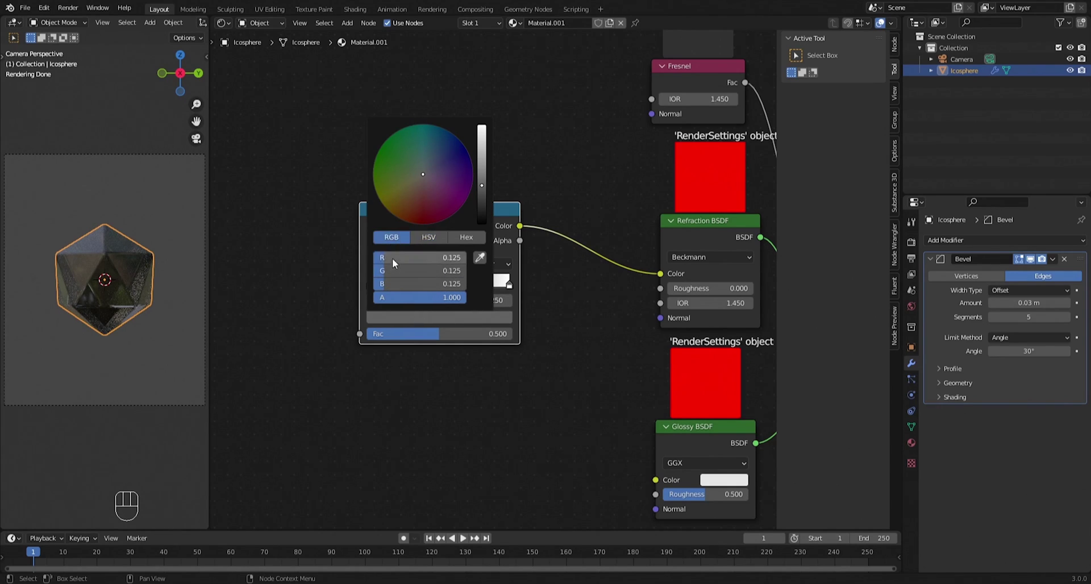
{"action": "left_click_drag", "start_coordinate": [393, 258], "coordinate": [386, 285]}
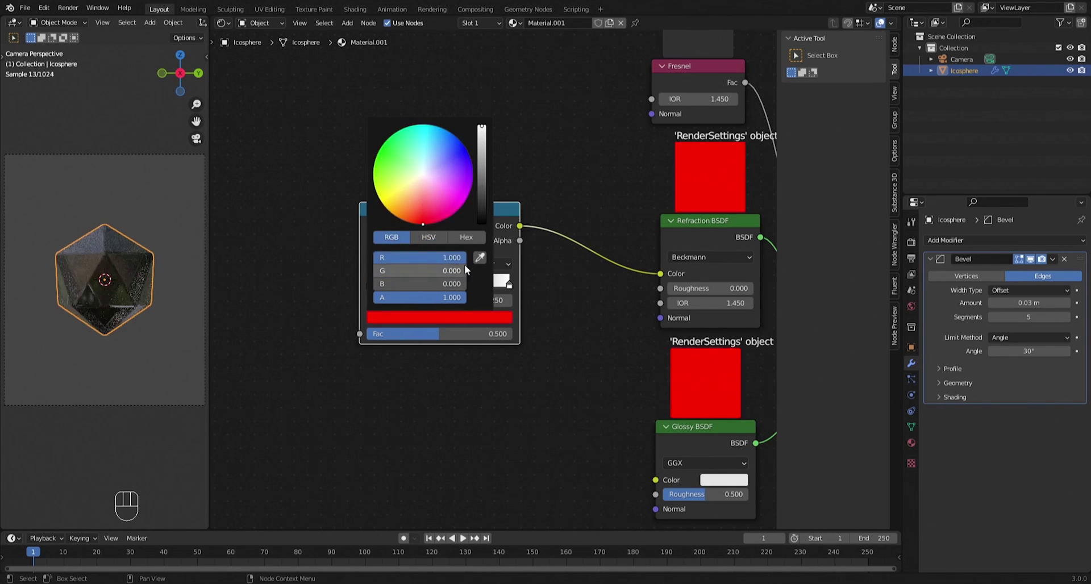
{"action": "left_click", "coordinate": [452, 258]}
{"action": "key", "text": "Return"}
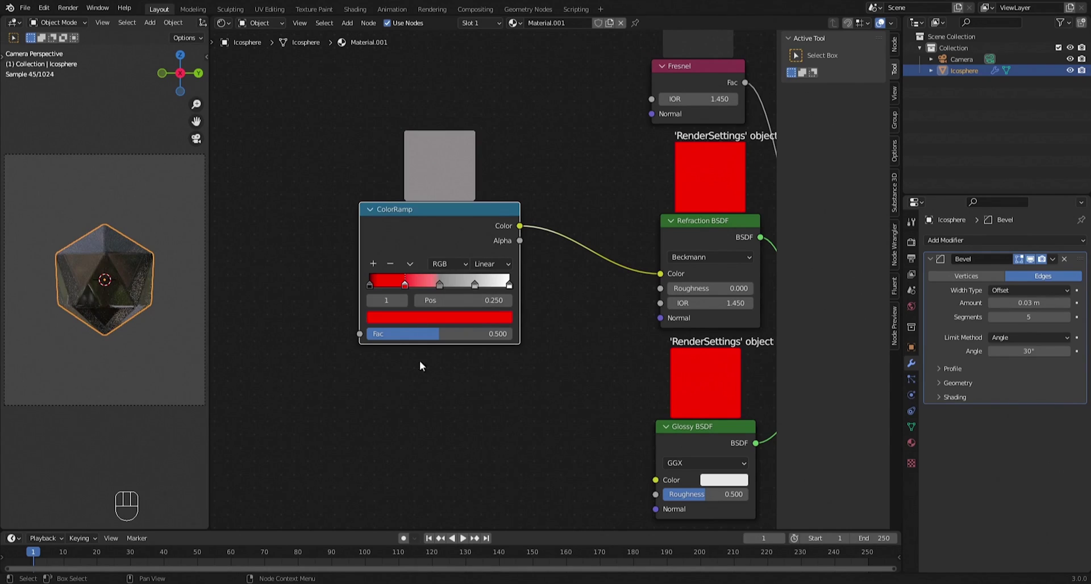
Step: Colour the ColorRamp's middle stop green with RGB values of red 0, green 4 and blue 0
{"action": "left_click", "coordinate": [441, 284]}
{"action": "left_click", "coordinate": [439, 316]}
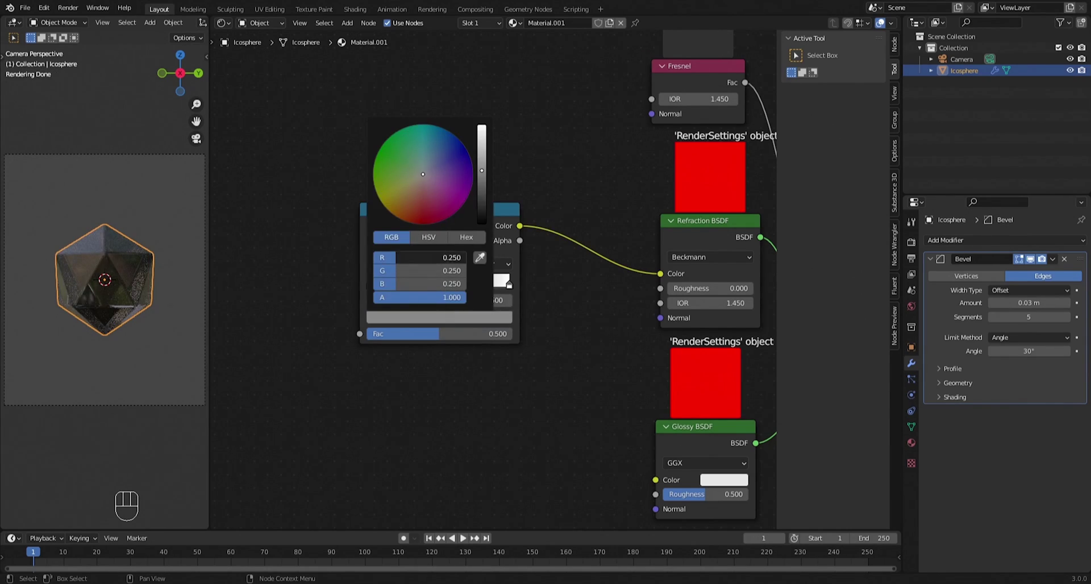
{"action": "left_click_drag", "start_coordinate": [397, 259], "coordinate": [466, 274]}
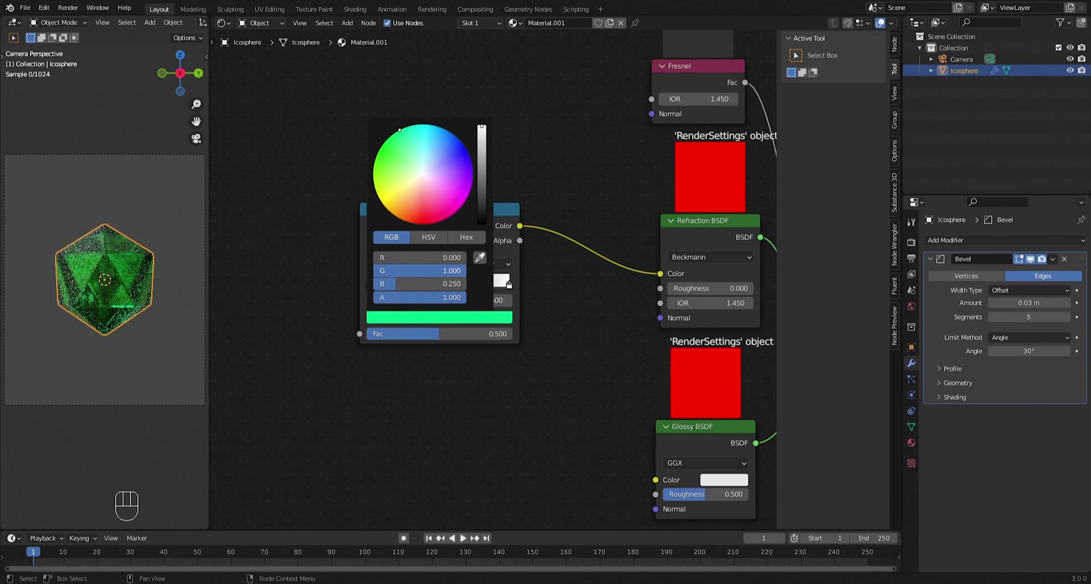
{"action": "left_click", "coordinate": [411, 284]}
{"action": "type", "text": "0"}
{"action": "key", "text": "Return"}
{"action": "left_click", "coordinate": [456, 271]}
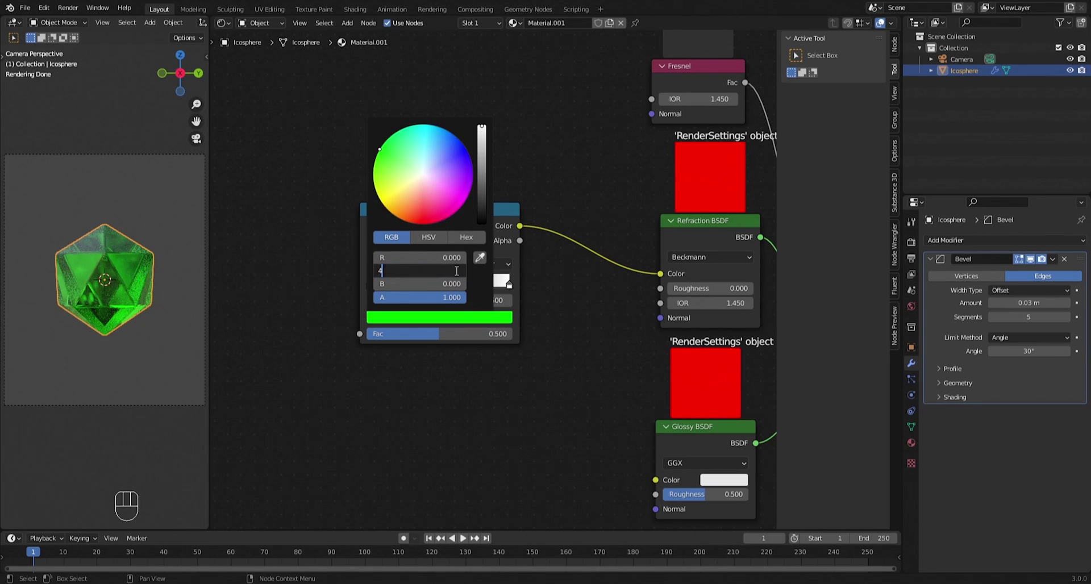
{"action": "type", "text": "4"}
{"action": "key", "text": "Return"}
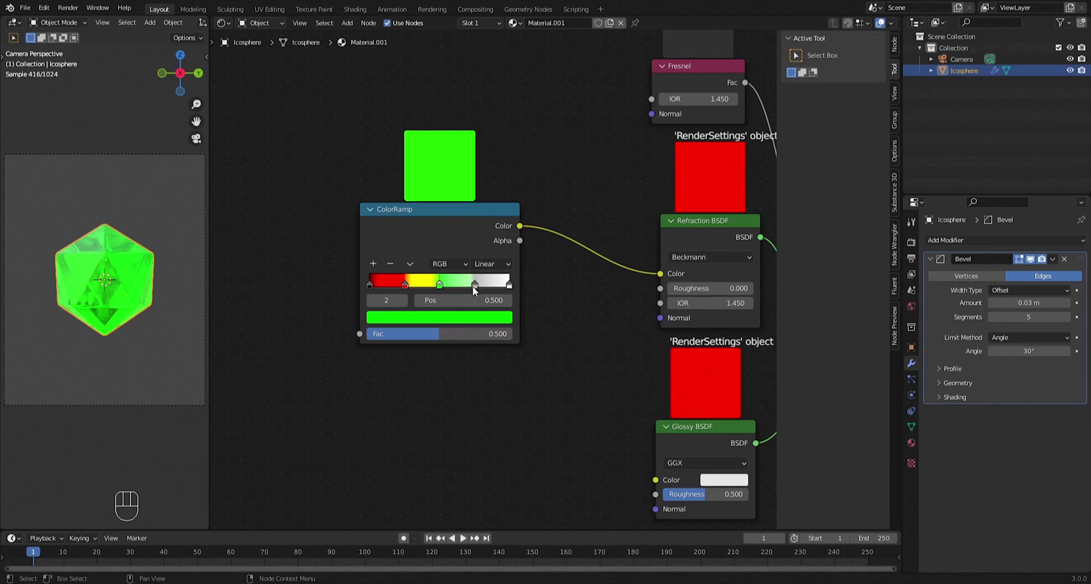
Step: Colour the ColorRamp stop at position 0.750 blue, with red and green values of 0
{"action": "left_click", "coordinate": [475, 285]}
{"action": "left_click", "coordinate": [449, 318]}
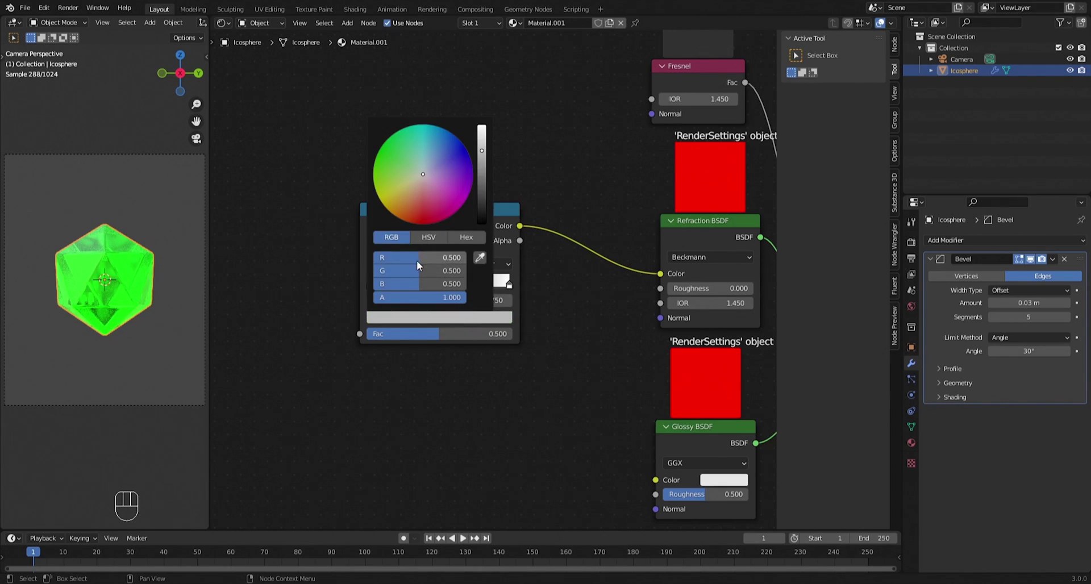
{"action": "left_click_drag", "start_coordinate": [415, 259], "coordinate": [464, 284]}
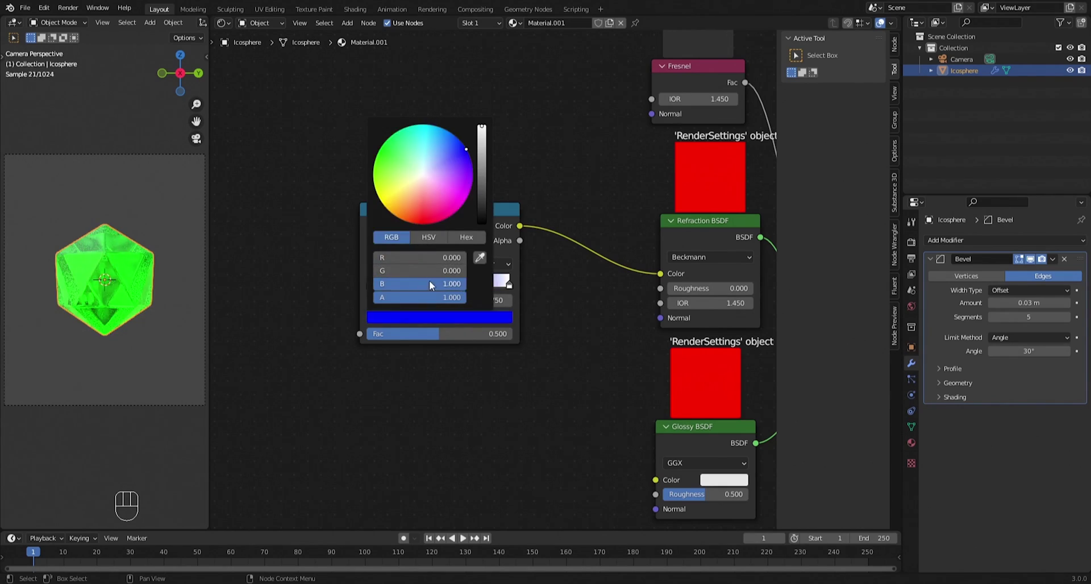
{"action": "left_click", "coordinate": [449, 283]}
{"action": "key", "text": "Return"}
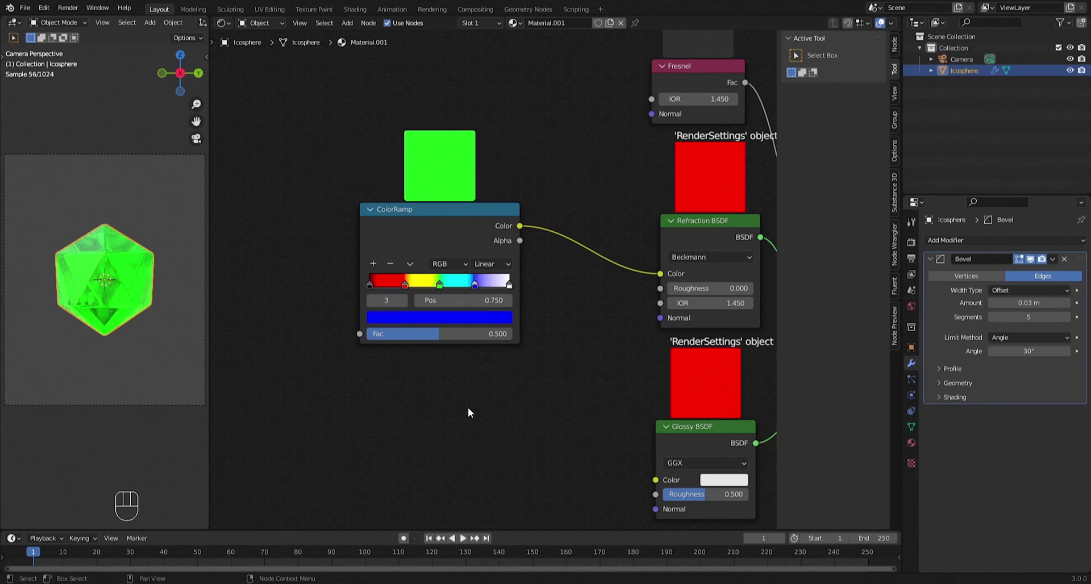
Step: Colour the ColorRamp's last stop, at position 1.000, black
{"action": "left_click", "coordinate": [509, 284]}
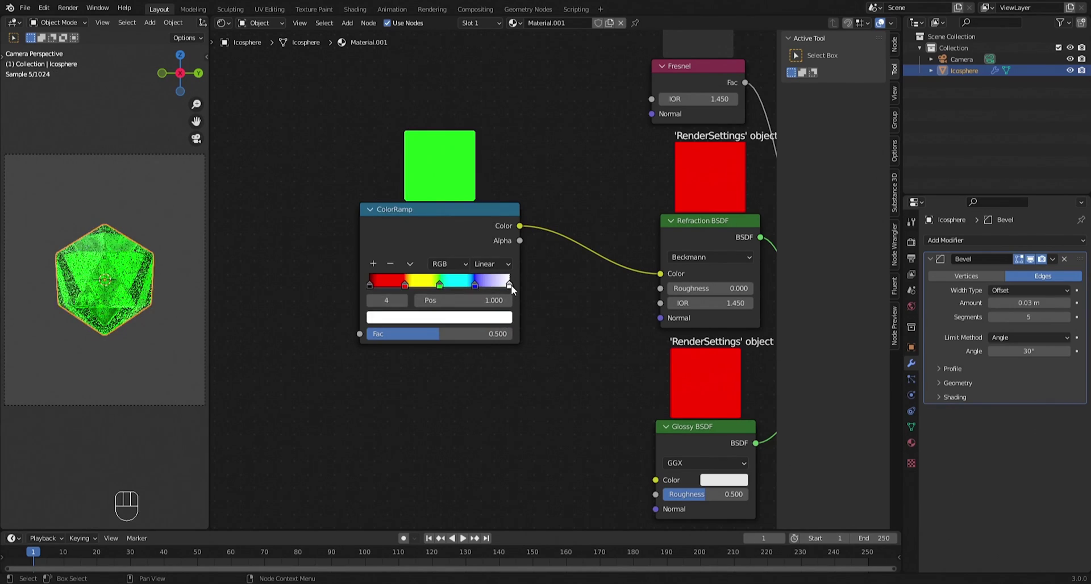
{"action": "left_click", "coordinate": [473, 318]}
{"action": "left_click", "coordinate": [481, 221]}
{"action": "left_click", "coordinate": [575, 298]}
Step: Add a White Noise Texture node before the ColorRamp and connect its Value output to the ramp's Fac input
{"action": "middle_click_drag", "start_coordinate": [522, 300], "coordinate": [718, 319]}
{"action": "key", "text": "shift+a"}
{"action": "left_click", "coordinate": [453, 229]}
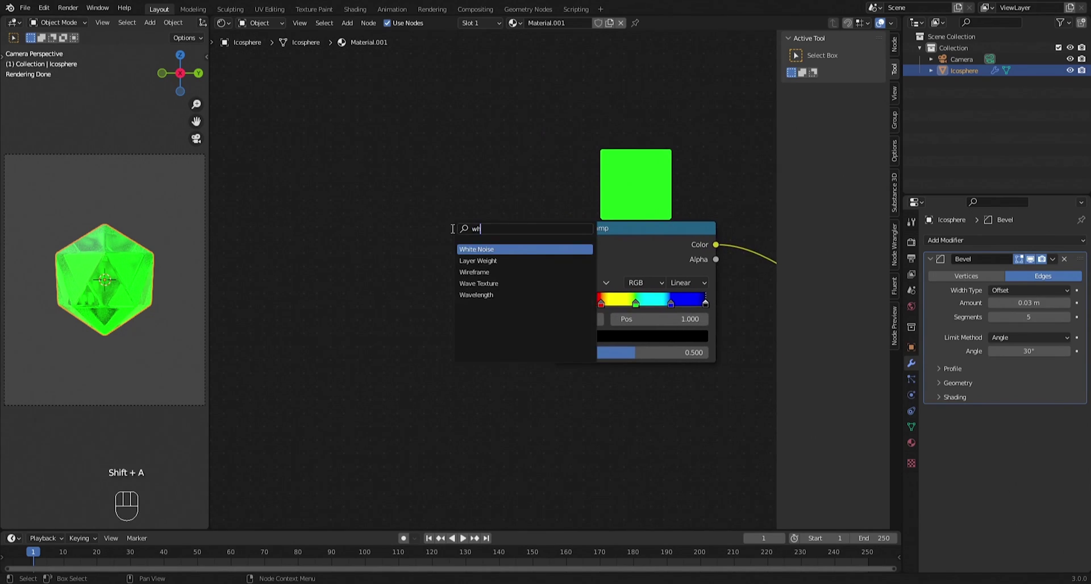
{"action": "key", "text": "Return"}
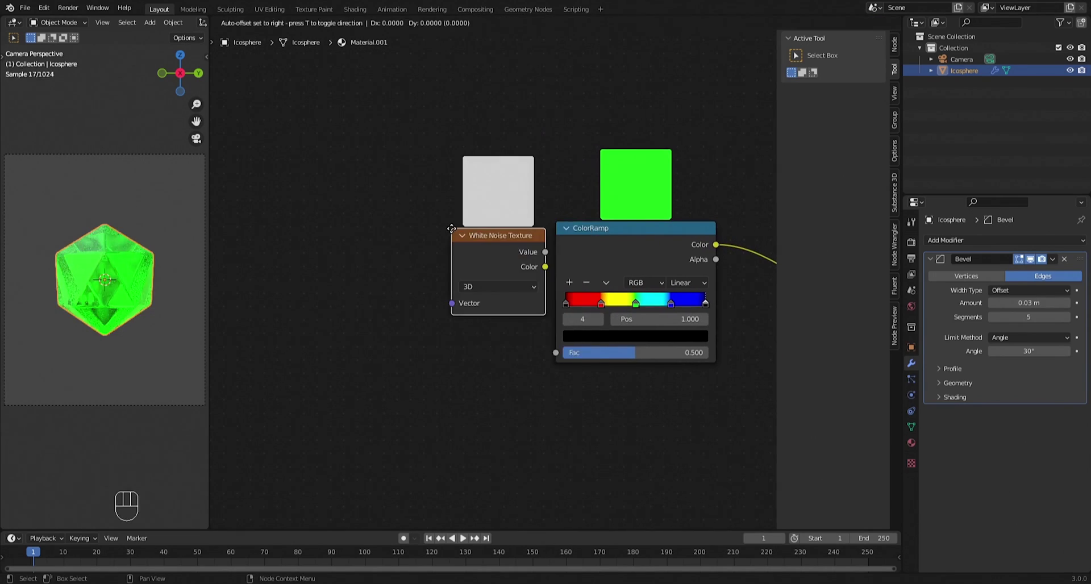
{"action": "left_click", "coordinate": [496, 289]}
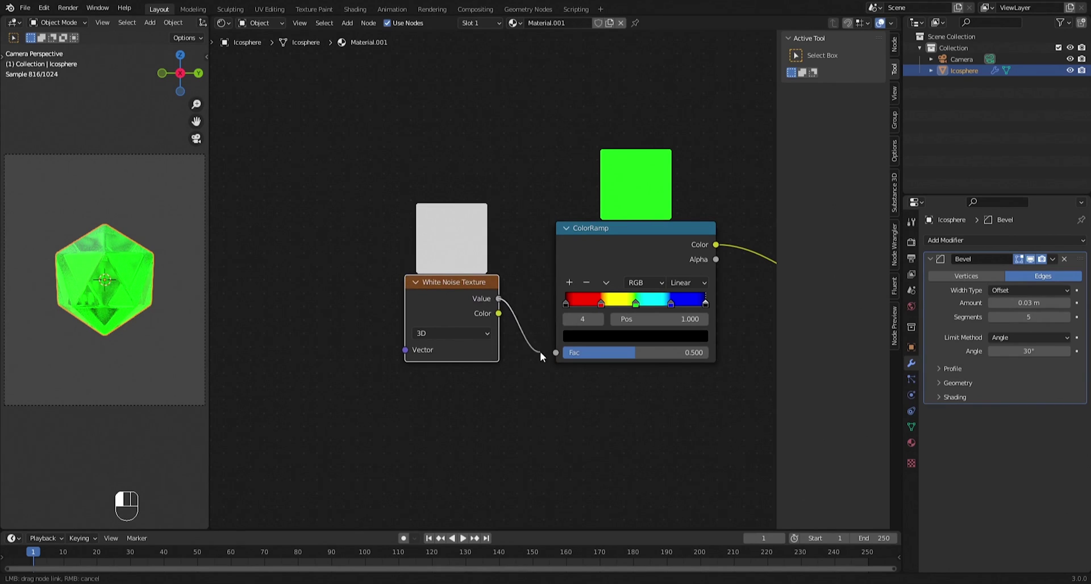
{"action": "left_click_drag", "start_coordinate": [540, 351], "coordinate": [556, 352]}
Step: Add a Texture Coordinate node well ahead of the White Noise Texture, leaving room for another node between them
{"action": "middle_click_drag", "start_coordinate": [392, 304], "coordinate": [469, 316]}
{"action": "key", "text": "shift+a"}
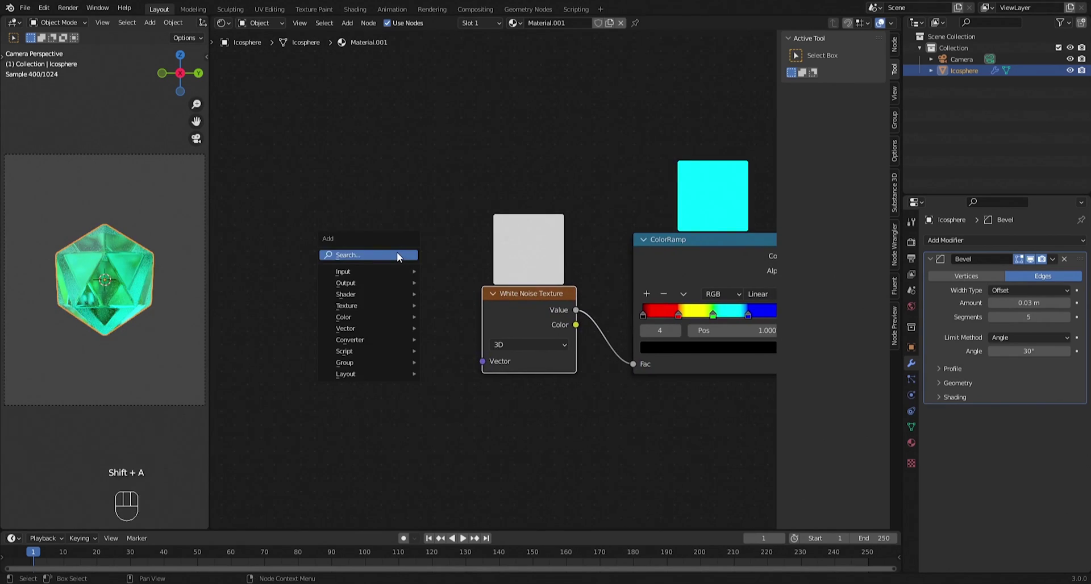
{"action": "middle_click_drag", "start_coordinate": [385, 229], "coordinate": [456, 239]}
{"action": "key", "text": "shift+a"}
{"action": "left_click", "coordinate": [433, 237]}
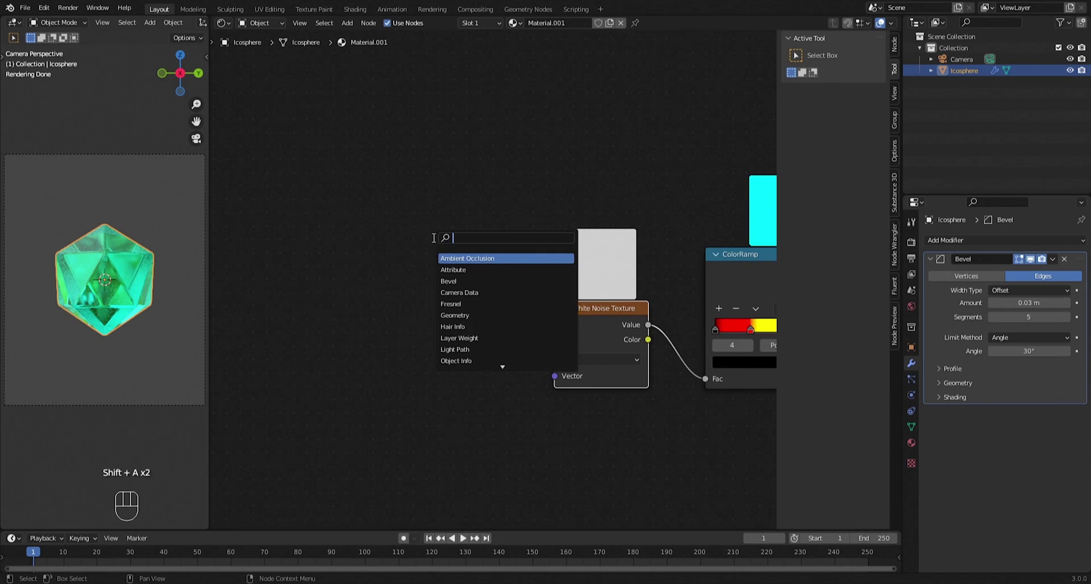
{"action": "type", "text": "coo"}
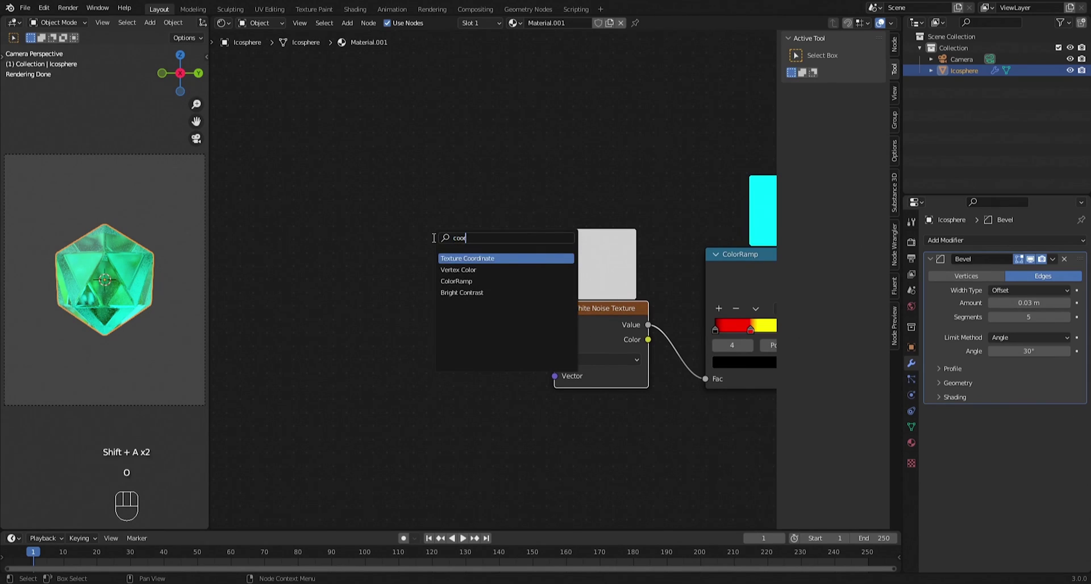
{"action": "key", "text": "Return"}
{"action": "left_click", "coordinate": [266, 228]}
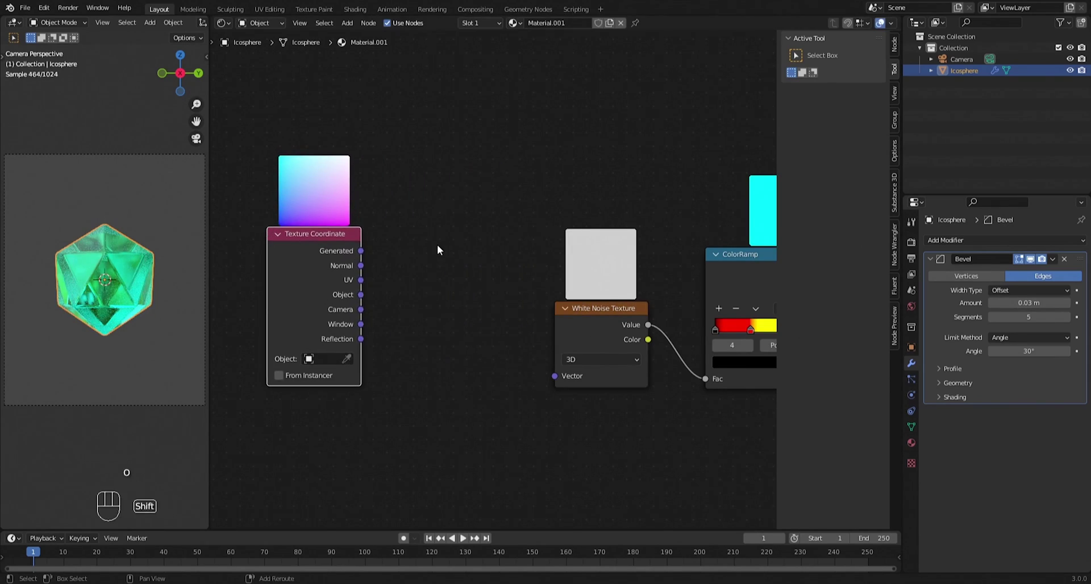
Step: Add a Mapping node and connect it between the Texture Coordinate's Generated output and the White Noise Texture's Vector input
{"action": "key", "text": "shift+a"}
{"action": "type", "text": "mapp"}
{"action": "key", "text": "Return"}
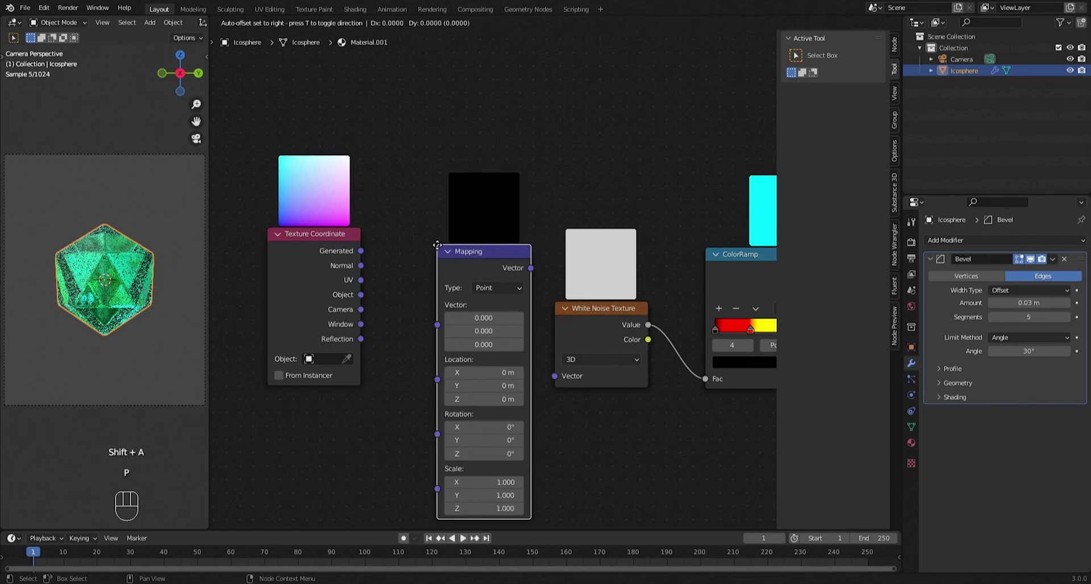
{"action": "left_click", "coordinate": [392, 203]}
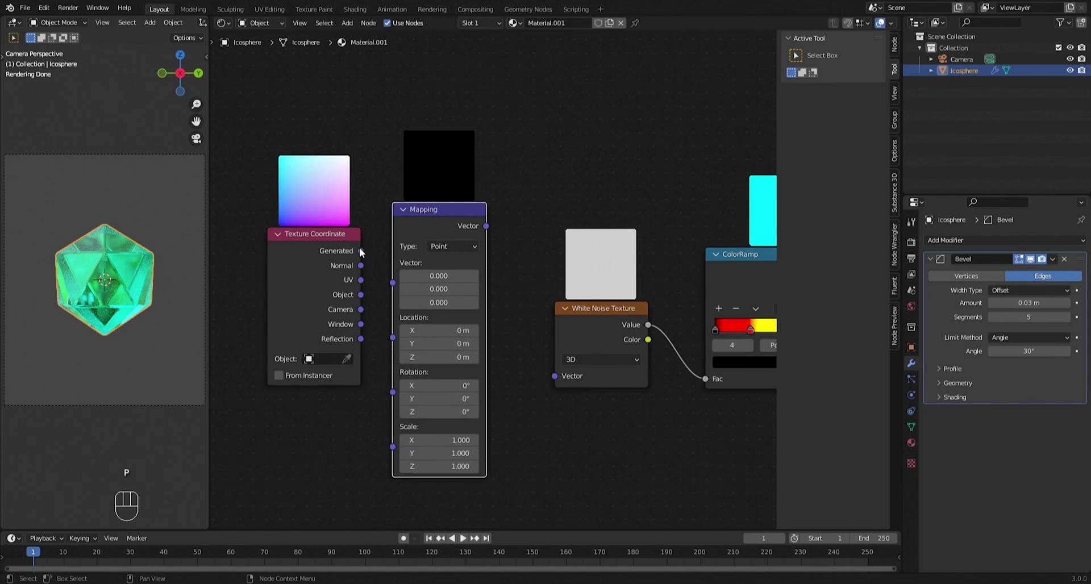
{"action": "left_click_drag", "start_coordinate": [360, 250], "coordinate": [393, 263]}
{"action": "left_click_drag", "start_coordinate": [513, 282], "coordinate": [555, 376]}
{"action": "middle_click_drag", "start_coordinate": [520, 353], "coordinate": [533, 321]}
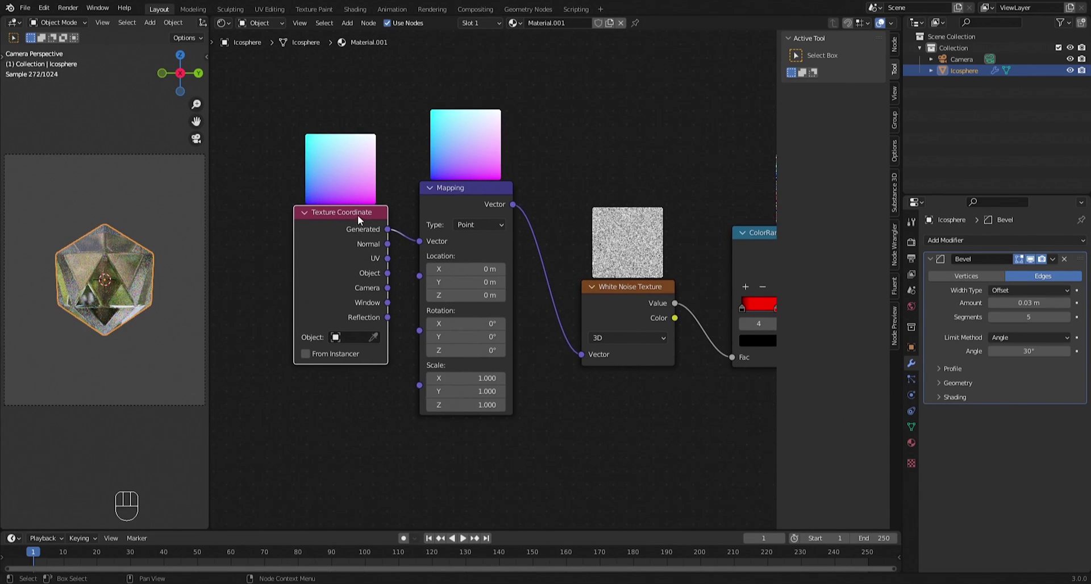
Step: Feed the Mapping node's Vector input from the Texture Coordinate's Object output and reposition the Texture Coordinate node
{"action": "left_click_drag", "start_coordinate": [358, 219], "coordinate": [313, 225]}
{"action": "left_click_drag", "start_coordinate": [417, 241], "coordinate": [419, 242]}
{"action": "middle_click_drag", "start_coordinate": [492, 351], "coordinate": [490, 319]}
{"action": "scroll", "coordinate": [409, 329], "scroll_direction": "down", "scroll_amount": 3}
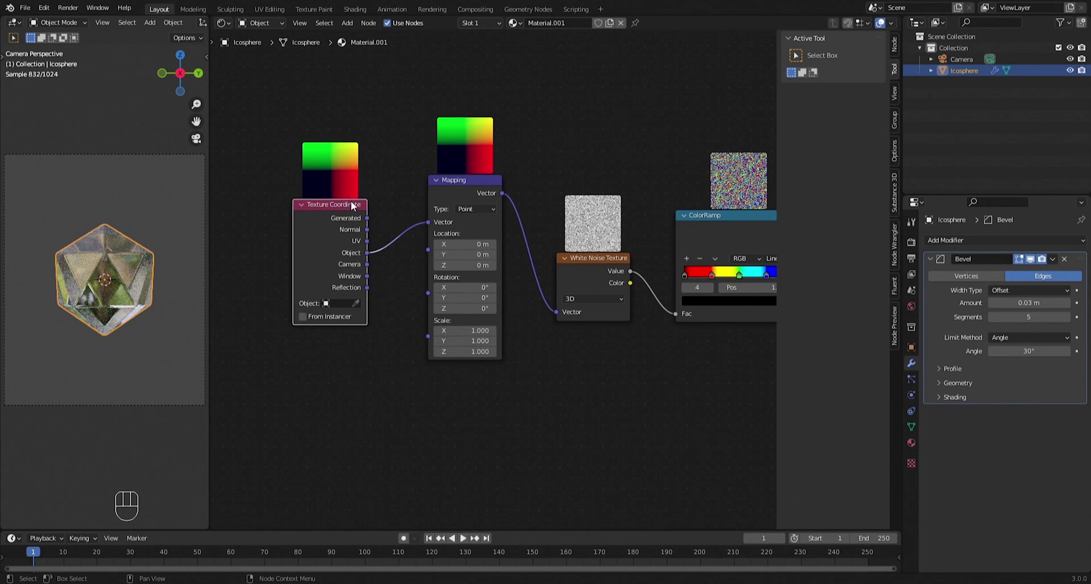
{"action": "left_click_drag", "start_coordinate": [351, 206], "coordinate": [380, 198]}
Step: Add a Map Range node in the empty area below the ColorRamp
{"action": "middle_click_drag", "start_coordinate": [611, 422], "coordinate": [302, 330]}
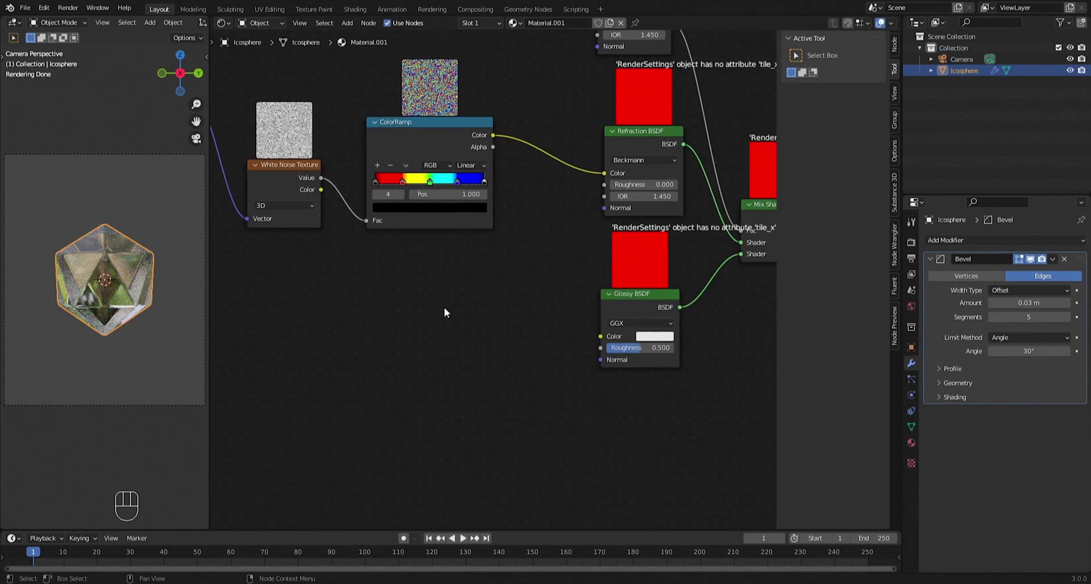
{"action": "middle_click_drag", "start_coordinate": [444, 313], "coordinate": [520, 315]}
{"action": "key", "text": "shift+a"}
{"action": "type", "text": "map"}
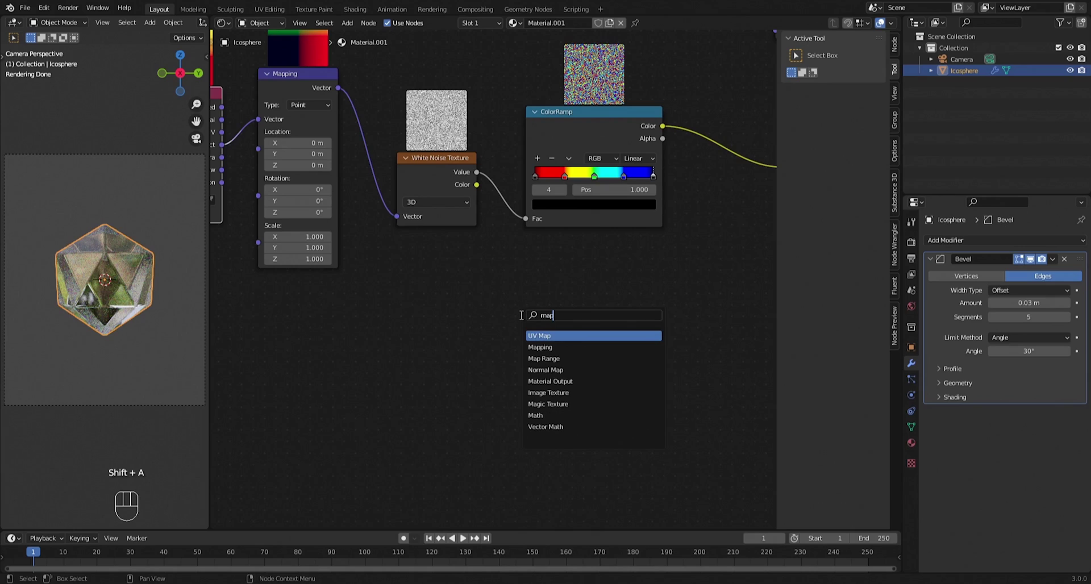
{"action": "key", "text": "Down"}
{"action": "key", "text": "Down"}
{"action": "key", "text": "Return"}
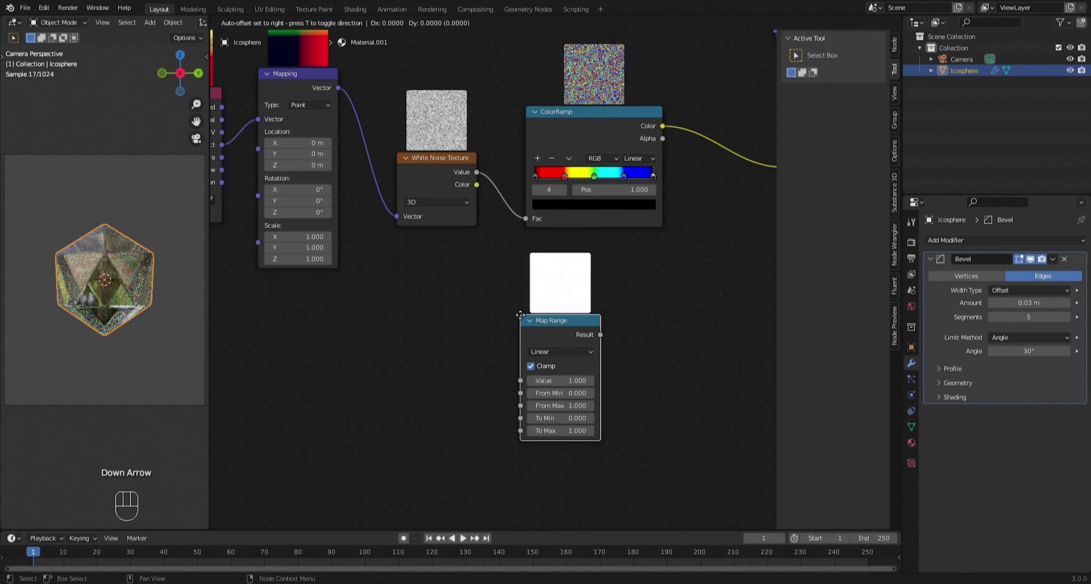
{"action": "left_click", "coordinate": [619, 325]}
Step: Add a Math node with the Add operation ahead of the Map Range node
{"action": "key", "text": "shift+a"}
{"action": "type", "text": "math"}
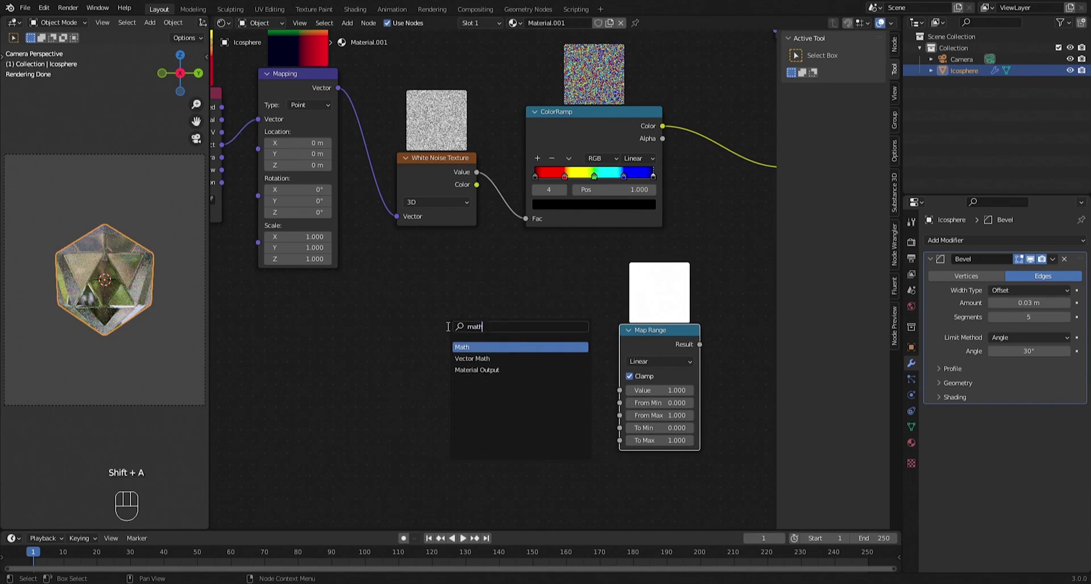
{"action": "key", "text": "Return"}
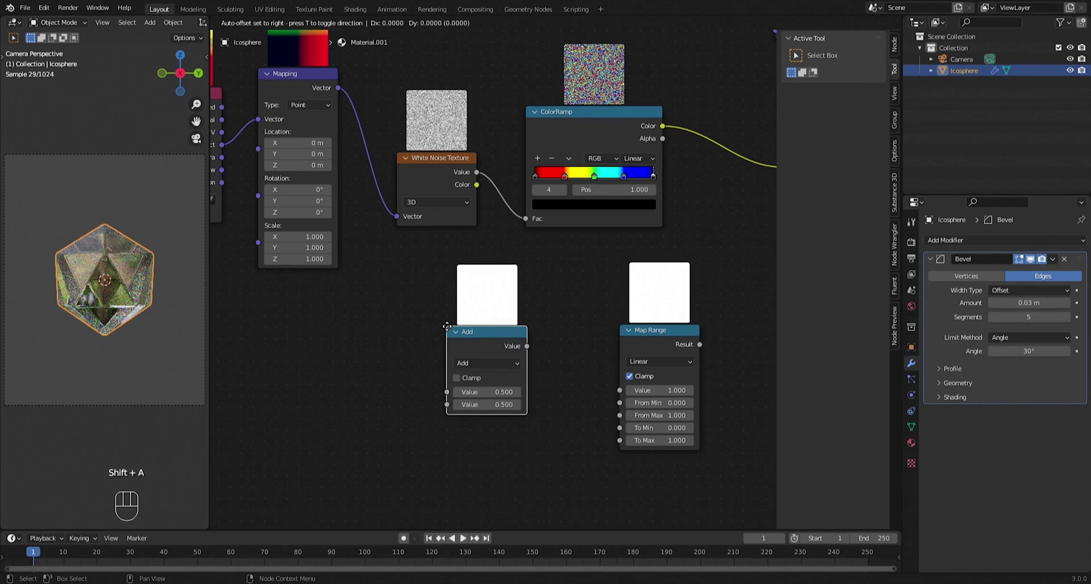
{"action": "middle_click_drag", "start_coordinate": [357, 359], "coordinate": [421, 325]}
Step: Add a Value node ahead of the Math Add node and place a duplicate of it underneath
{"action": "key", "text": "shift+a"}
{"action": "left_click", "coordinate": [377, 323]}
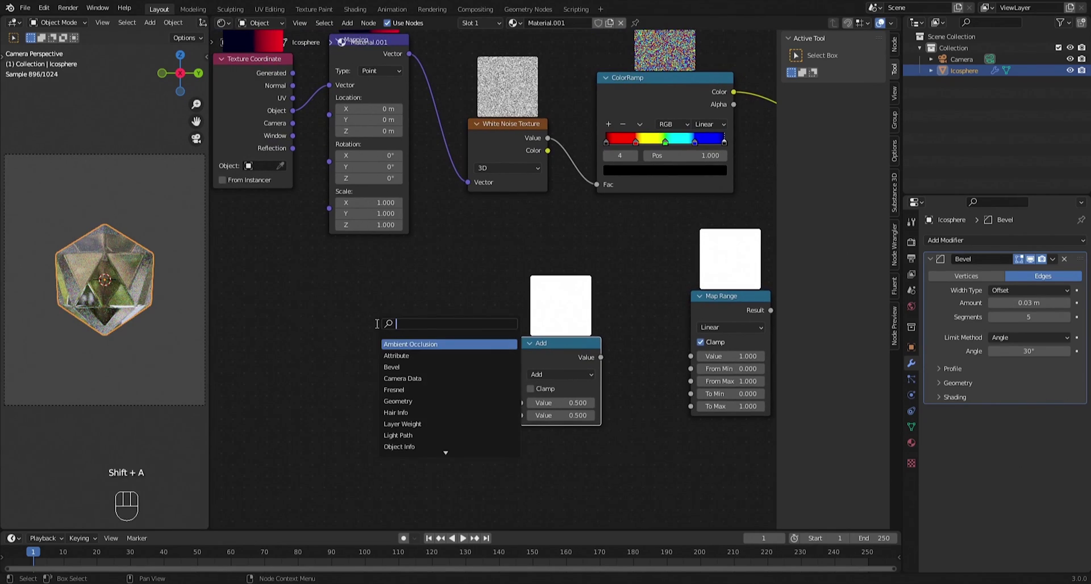
{"action": "type", "text": "value"}
{"action": "key", "text": "Return"}
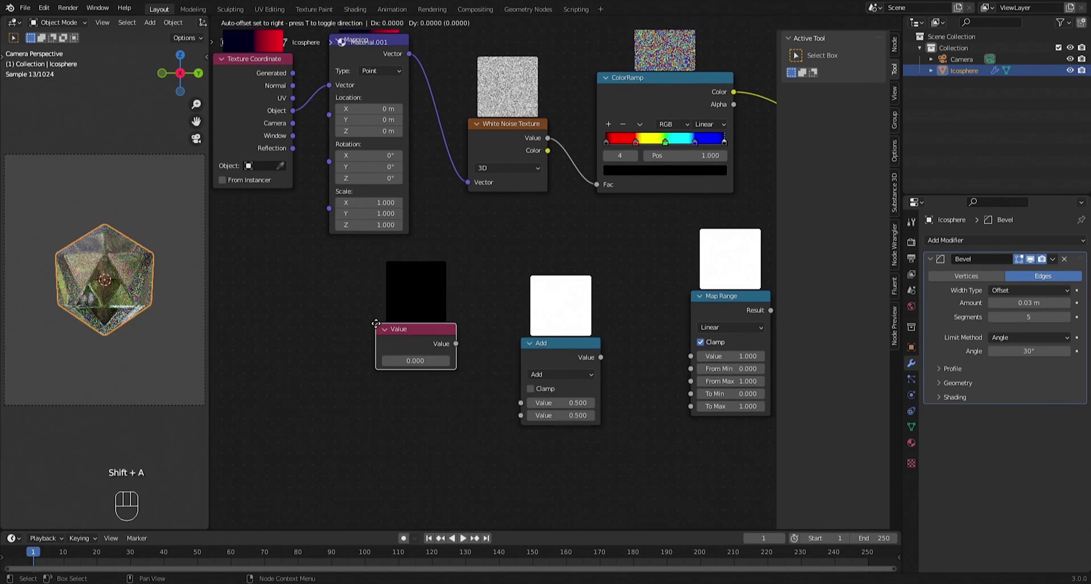
{"action": "left_click", "coordinate": [370, 334]}
{"action": "key", "text": "shift+d"}
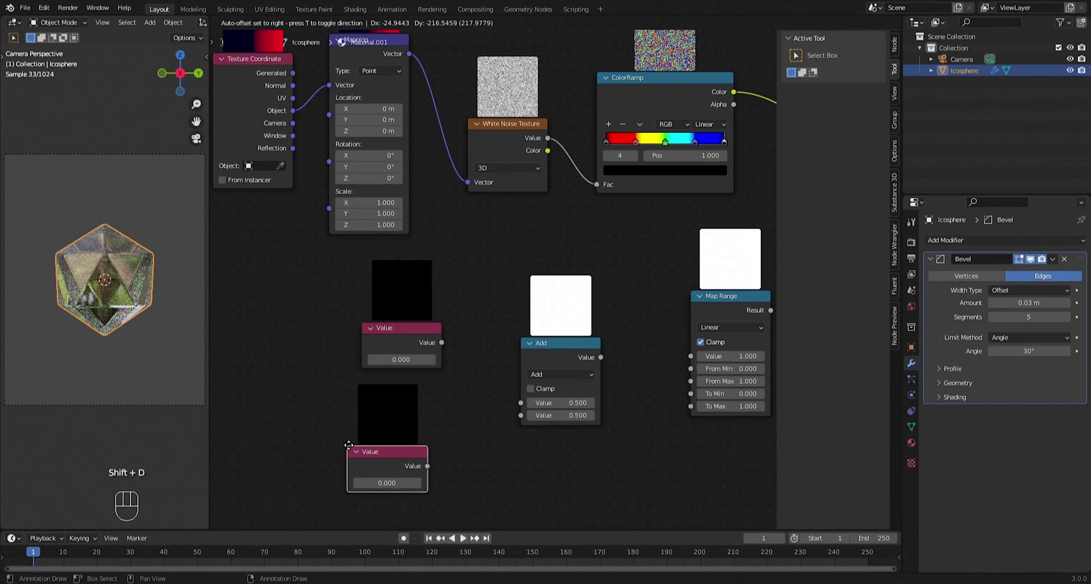
{"action": "left_click", "coordinate": [361, 454]}
Step: Connect both Value nodes to the Add node's inputs, setting the upper one to 1.400 and the lower one to 0.200
{"action": "left_click_drag", "start_coordinate": [524, 403], "coordinate": [519, 416]}
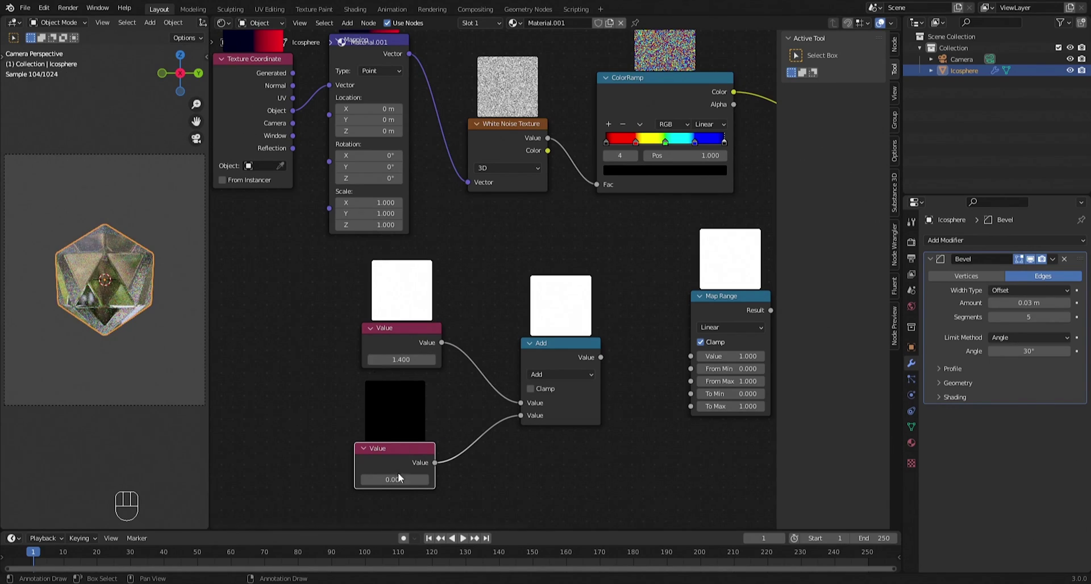
{"action": "key", "text": "Return"}
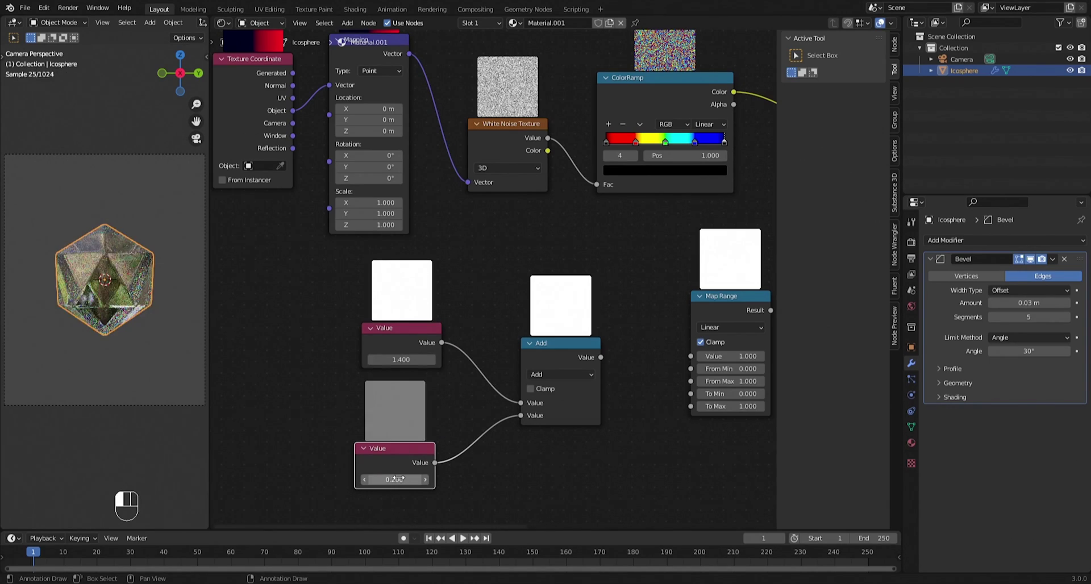
Step: Connect the 1.400 Value node to Map Range's To Min and the Add output to To Max, lowering the Add node
{"action": "middle_click_drag", "start_coordinate": [455, 361], "coordinate": [376, 377]}
{"action": "left_click_drag", "start_coordinate": [363, 358], "coordinate": [613, 409]}
{"action": "left_click_drag", "start_coordinate": [522, 373], "coordinate": [565, 400]}
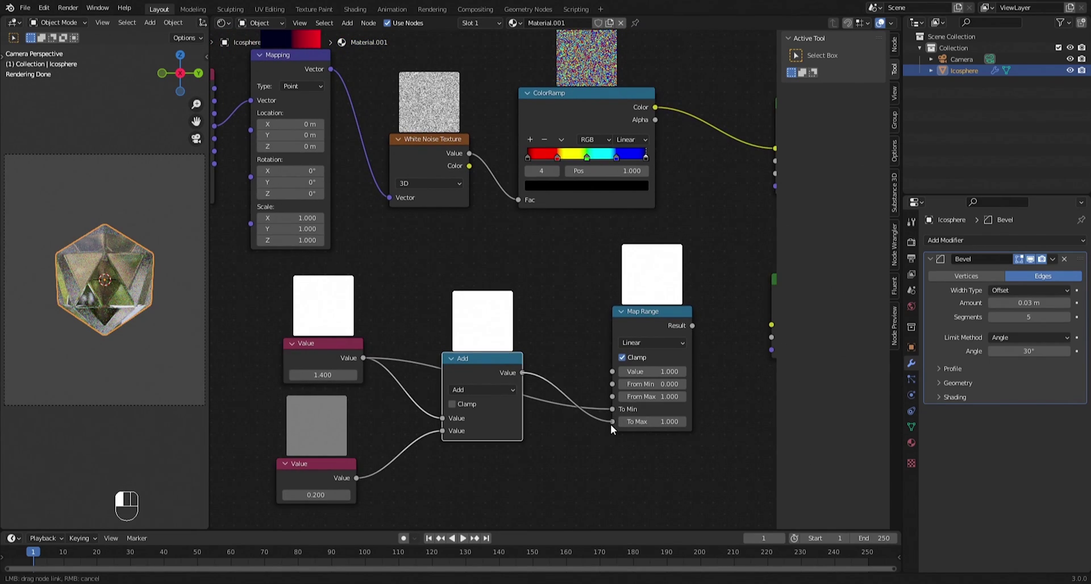
{"action": "left_click_drag", "start_coordinate": [497, 368], "coordinate": [494, 429]}
Step: Connect the Map Range Result to the Refraction BSDF's IOR and the 1.400 Value node to the Fresnel IOR
{"action": "middle_click_drag", "start_coordinate": [537, 338], "coordinate": [495, 371]}
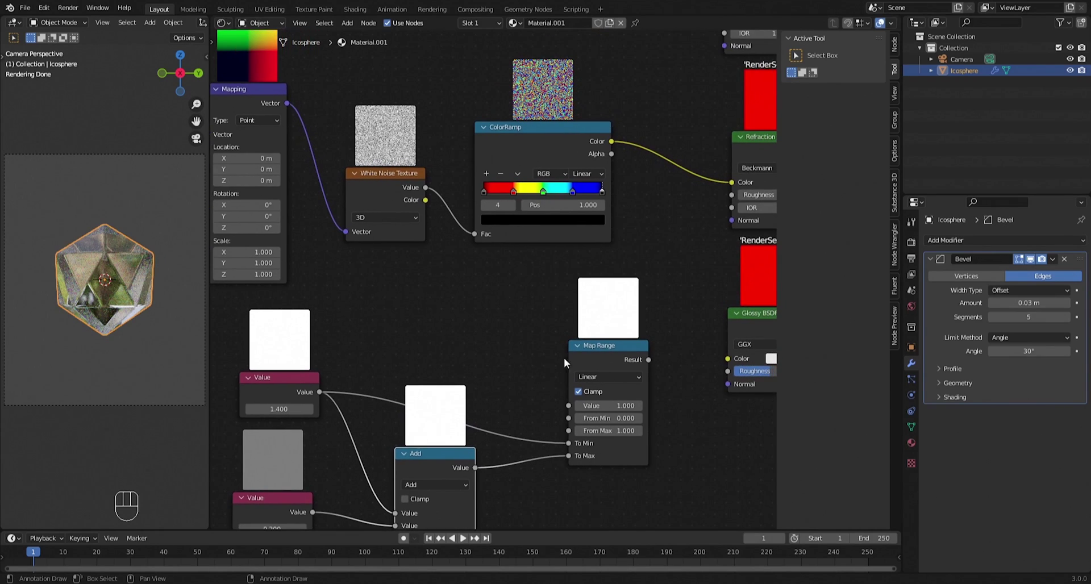
{"action": "scroll", "coordinate": [642, 356], "scroll_direction": "down", "scroll_amount": 2}
{"action": "middle_click_drag", "start_coordinate": [649, 355], "coordinate": [537, 383]}
{"action": "left_click_drag", "start_coordinate": [535, 379], "coordinate": [602, 254]}
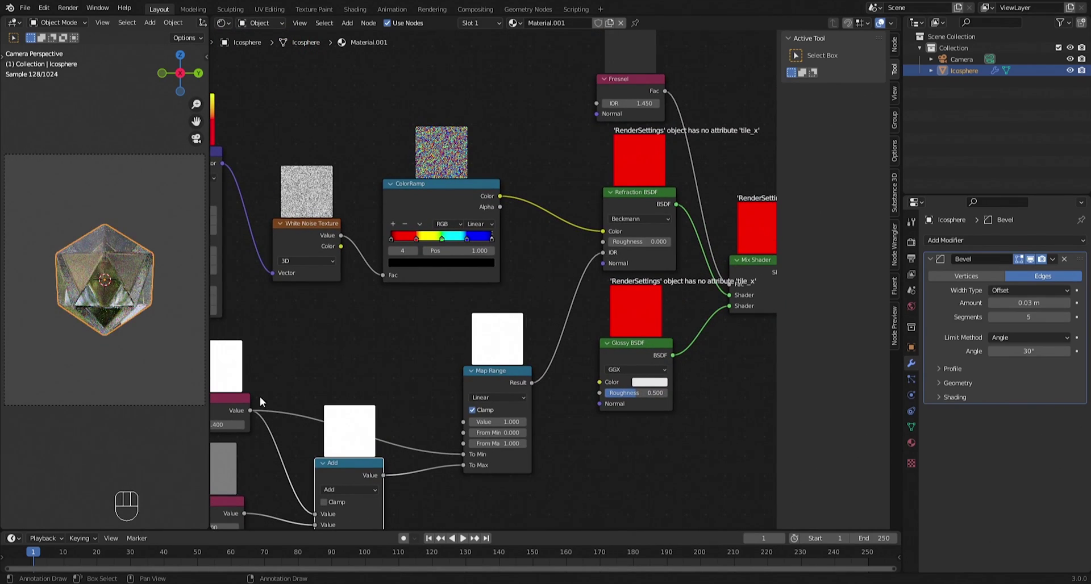
{"action": "left_click_drag", "start_coordinate": [251, 410], "coordinate": [596, 103]}
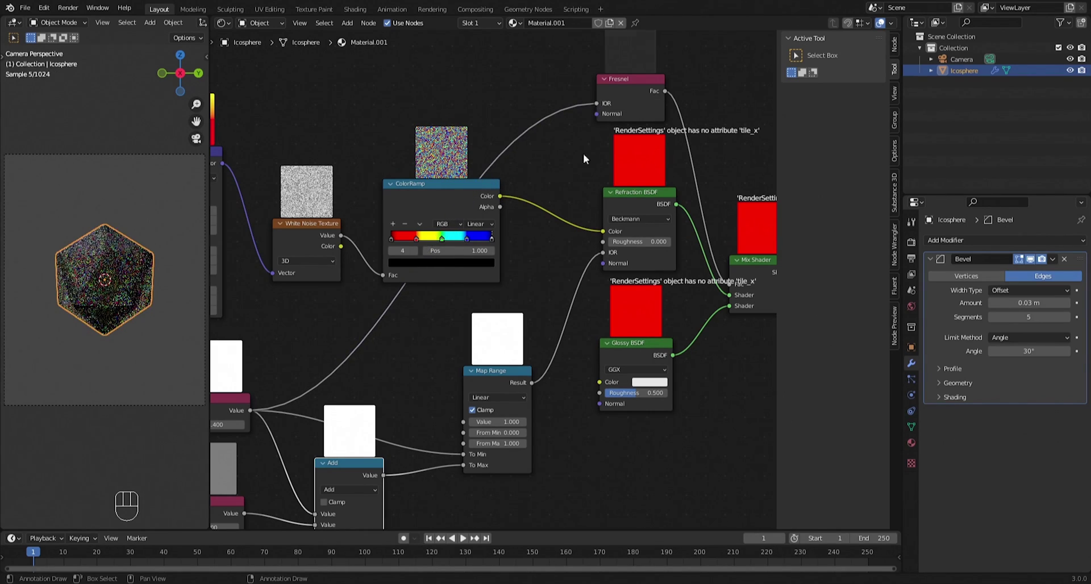
Step: Connect the White Noise Texture's Value output to the Map Range node's Value input
{"action": "middle_click_drag", "start_coordinate": [525, 388], "coordinate": [645, 309]}
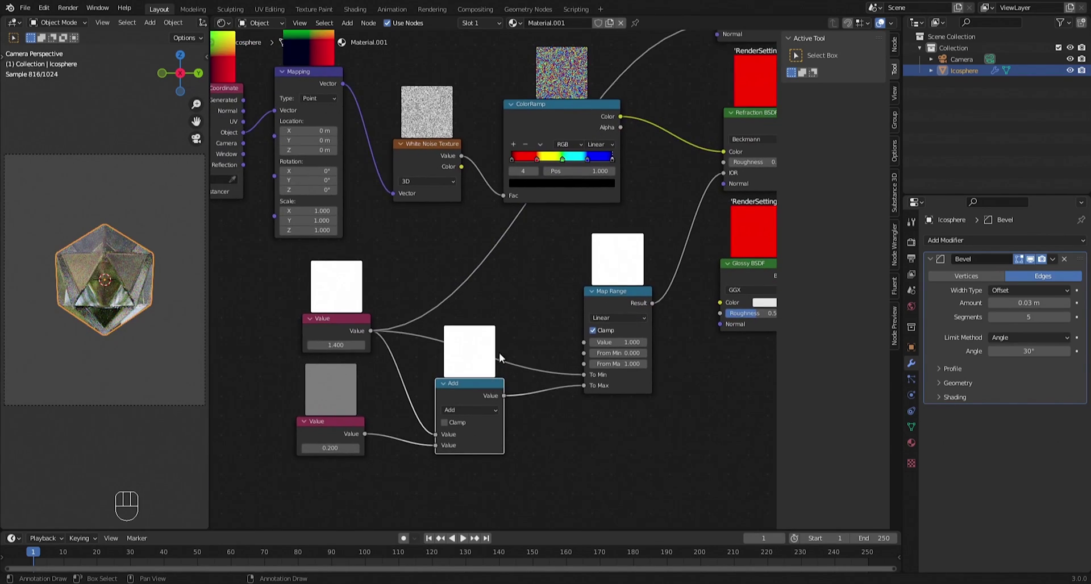
{"action": "scroll", "coordinate": [58, 245], "scroll_direction": "up", "scroll_amount": 3}
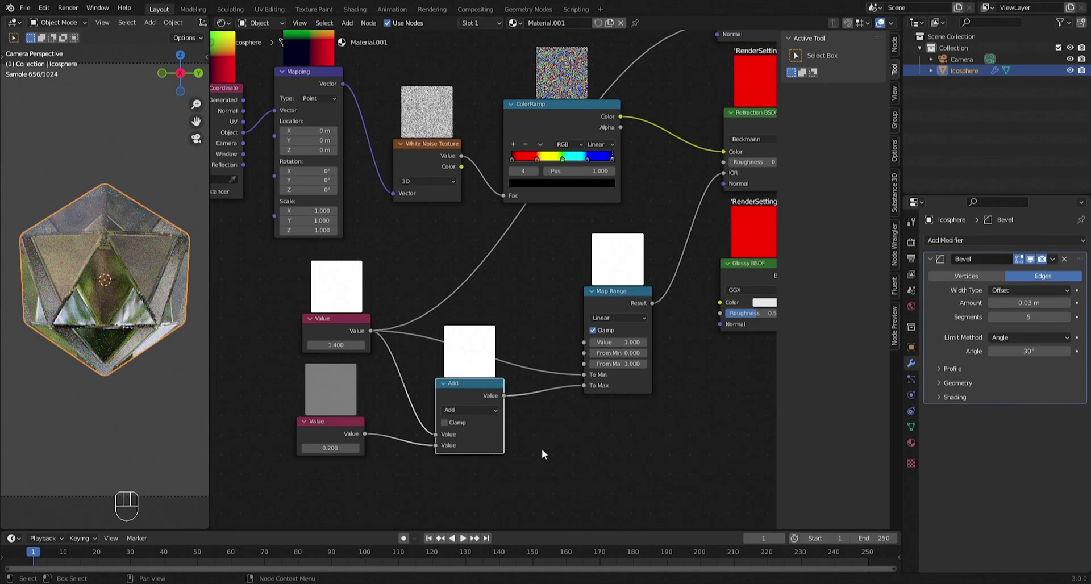
{"action": "middle_click_drag", "start_coordinate": [542, 455], "coordinate": [560, 429]}
{"action": "left_click_drag", "start_coordinate": [492, 364], "coordinate": [500, 372]}
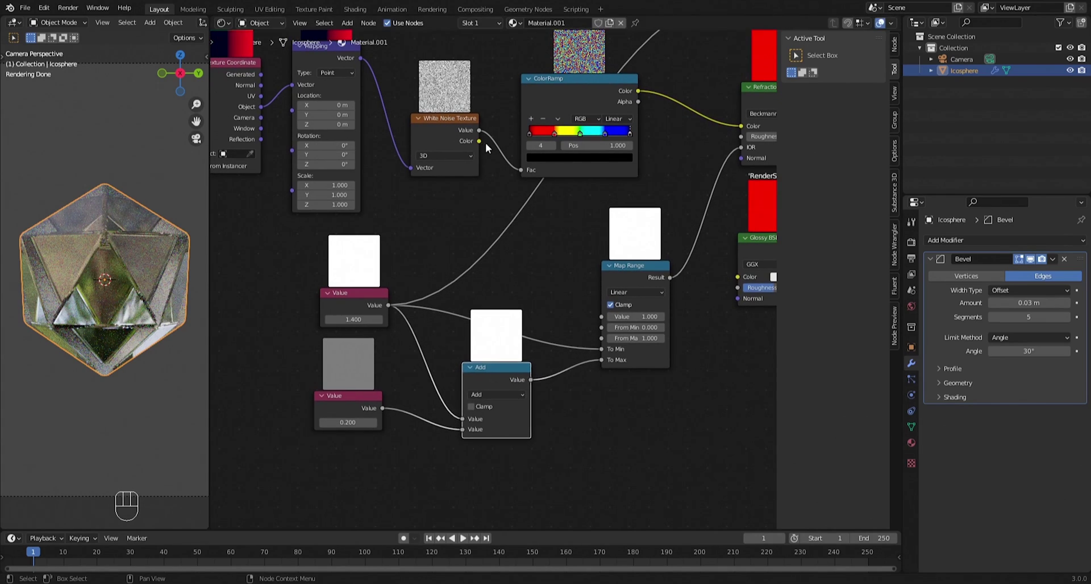
{"action": "left_click_drag", "start_coordinate": [479, 131], "coordinate": [602, 318]}
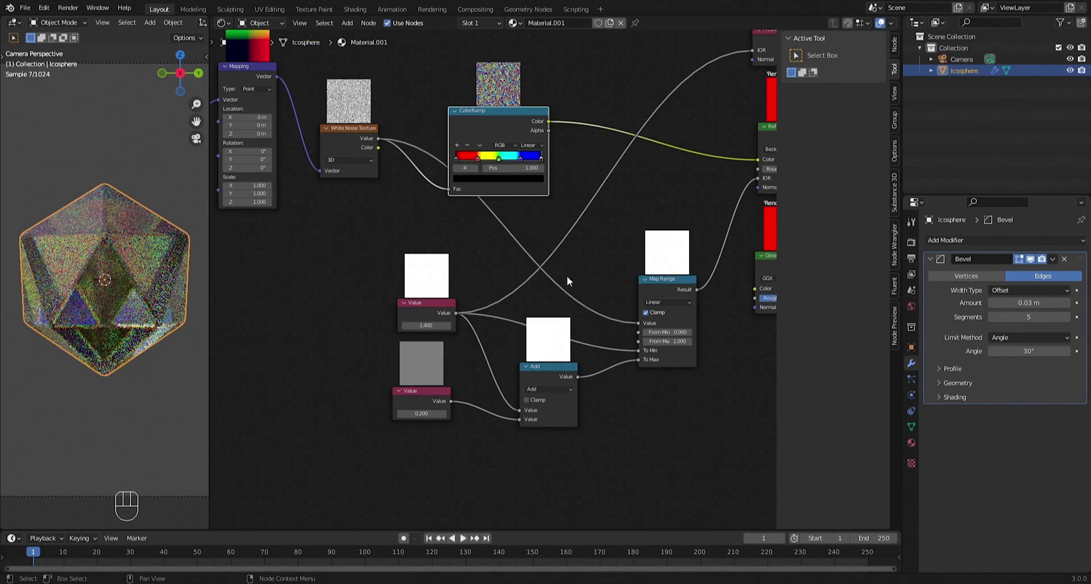
Step: Orbit the 3D viewport out of the camera view and widen it beside the node editor
{"action": "mouse_move", "coordinate": [454, 233]}
{"action": "middle_mouse_down"}
{"action": "mouse_move", "coordinate": [480, 231]}
{"action": "mouse_move", "coordinate": [465, 234]}
{"action": "middle_mouse_up"}
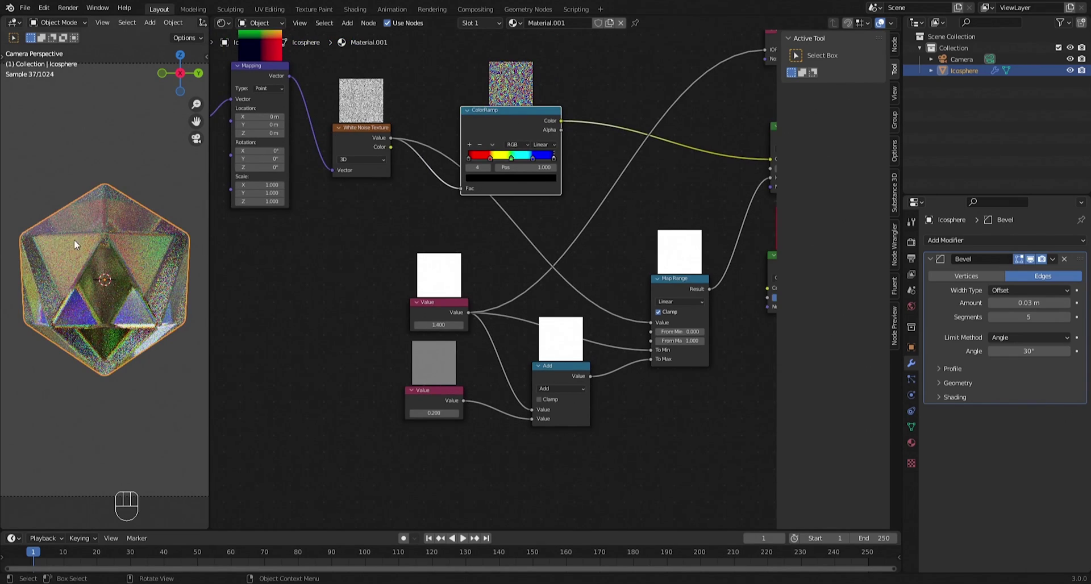
{"action": "middle_click_drag", "start_coordinate": [96, 241], "coordinate": [114, 239]}
{"action": "left_click_drag", "start_coordinate": [210, 77], "coordinate": [303, 45]}
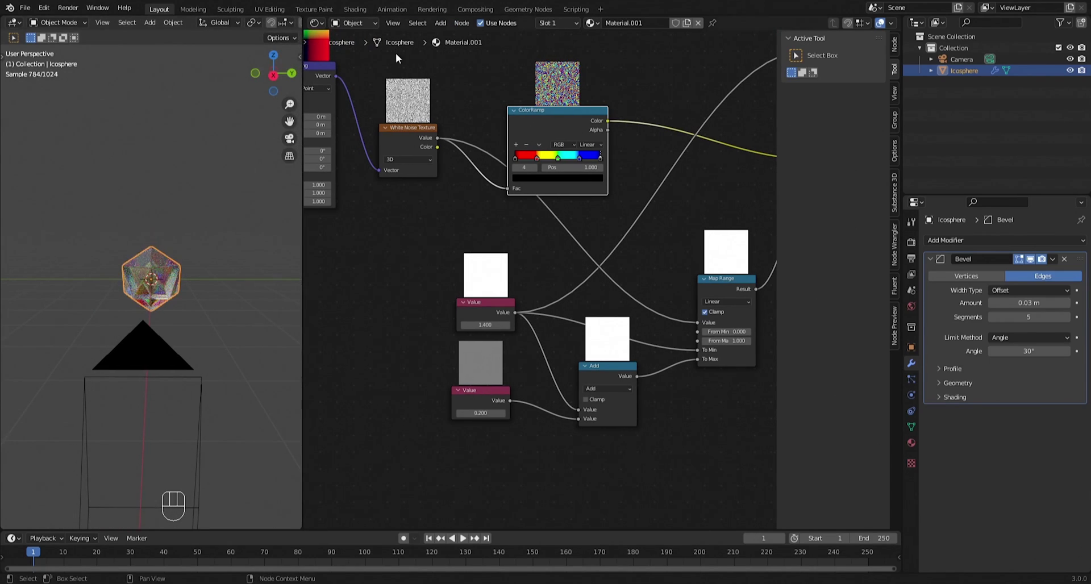
Step: Light the rendered viewport preview with the outdoor HDRI instead of the scene world, and frame the ico sphere up close
{"action": "left_click_drag", "start_coordinate": [303, 235], "coordinate": [426, 236]}
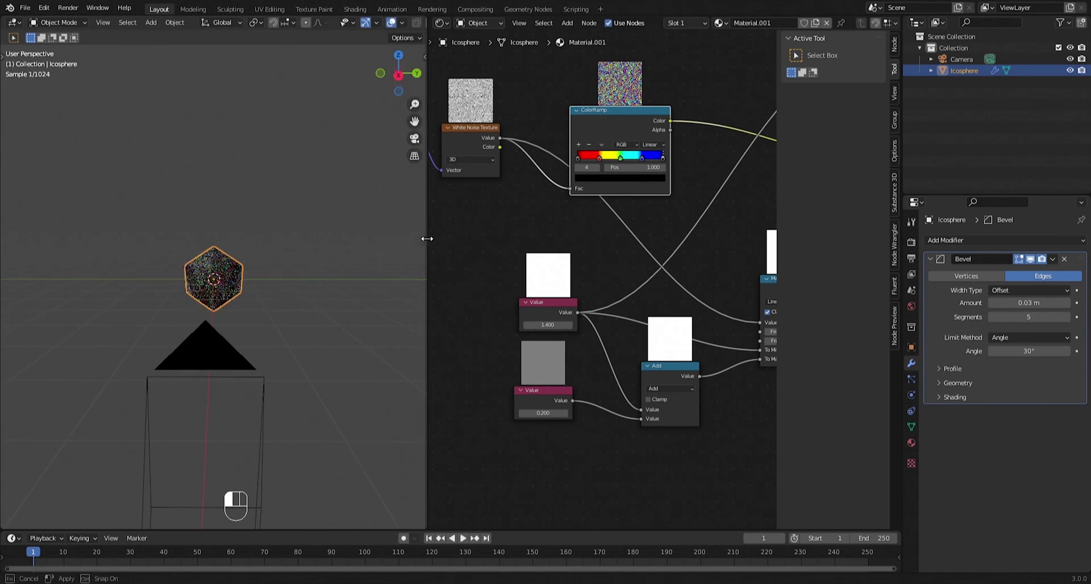
{"action": "left_click", "coordinate": [403, 23]}
{"action": "left_click_drag", "start_coordinate": [428, 56], "coordinate": [536, 49]}
{"action": "left_click", "coordinate": [512, 23]}
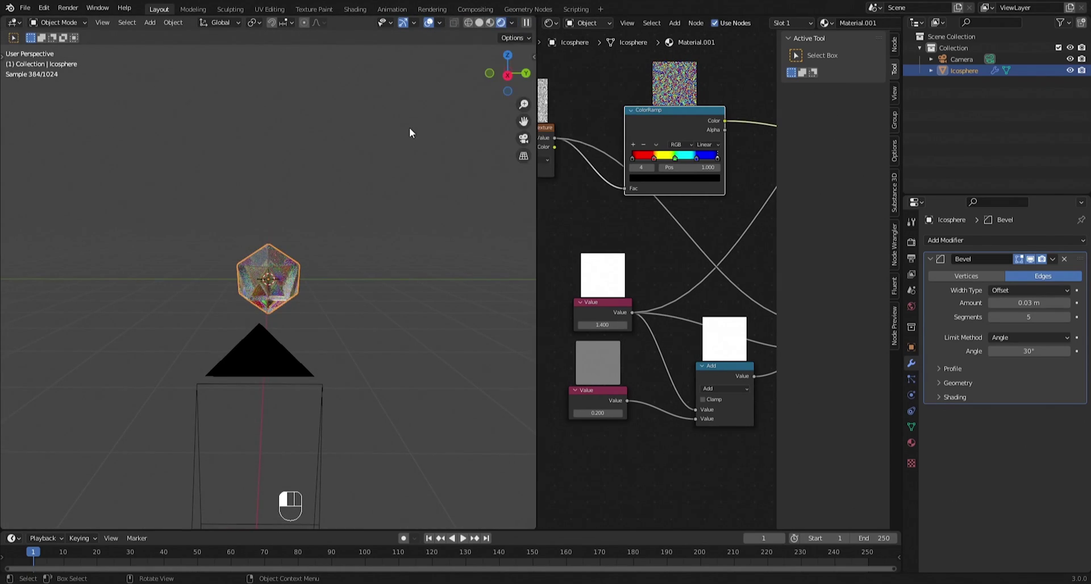
{"action": "left_click", "coordinate": [512, 23]}
{"action": "left_click_drag", "start_coordinate": [490, 170], "coordinate": [566, 171]}
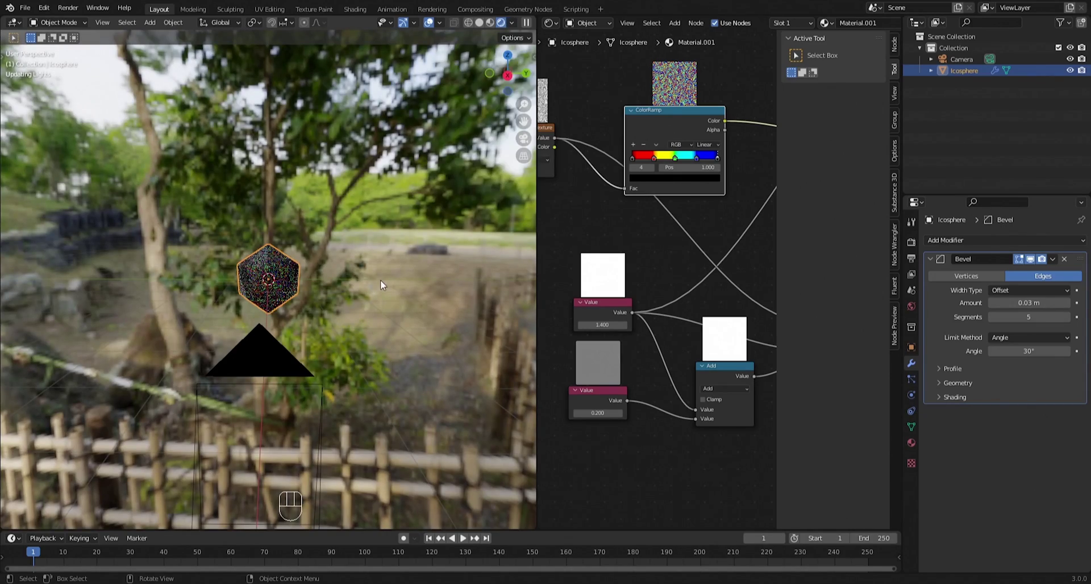
{"action": "mouse_move", "coordinate": [380, 279]}
{"action": "middle_mouse_down"}
{"action": "mouse_move", "coordinate": [321, 271]}
{"action": "mouse_move", "coordinate": [289, 290]}
{"action": "mouse_move", "coordinate": [326, 252]}
{"action": "mouse_move", "coordinate": [308, 209]}
{"action": "mouse_move", "coordinate": [466, 258]}
{"action": "middle_mouse_up"}
{"action": "scroll", "coordinate": [285, 293], "scroll_direction": "up", "scroll_amount": 4}
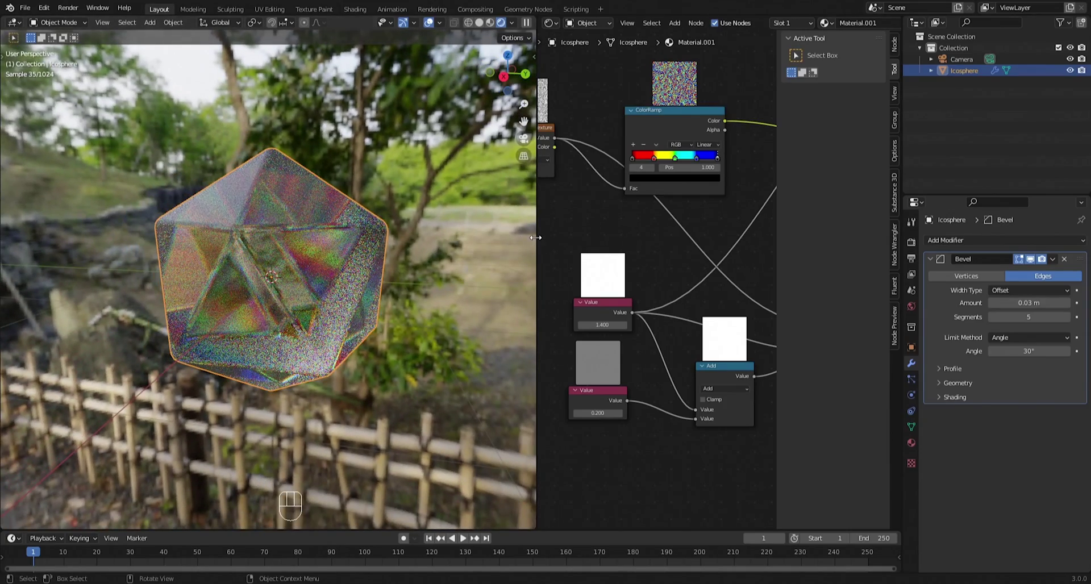
{"action": "left_click_drag", "start_coordinate": [536, 239], "coordinate": [297, 234]}
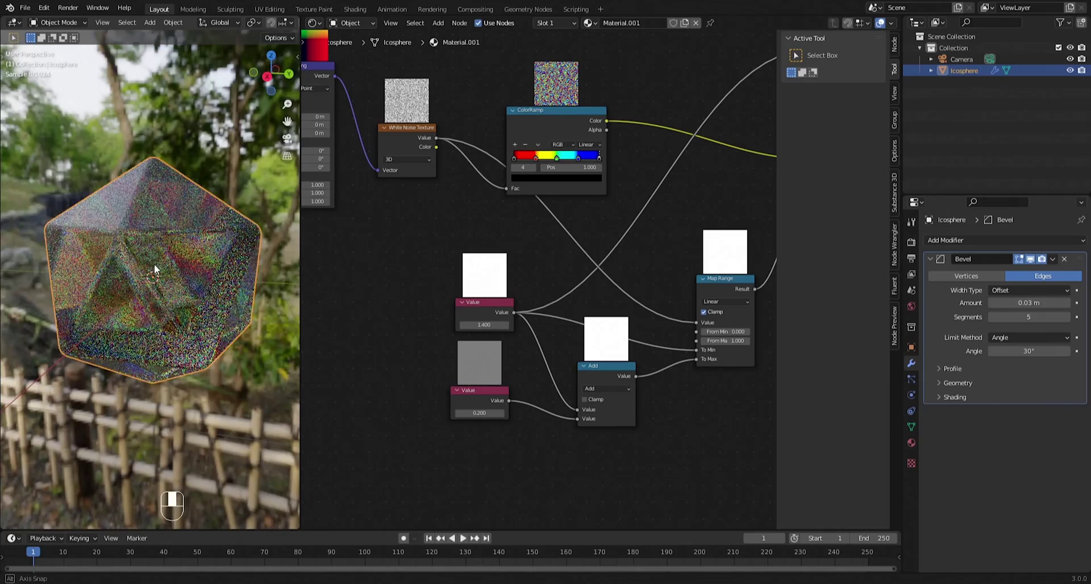
{"action": "middle_click_drag", "start_coordinate": [154, 264], "coordinate": [224, 250]}
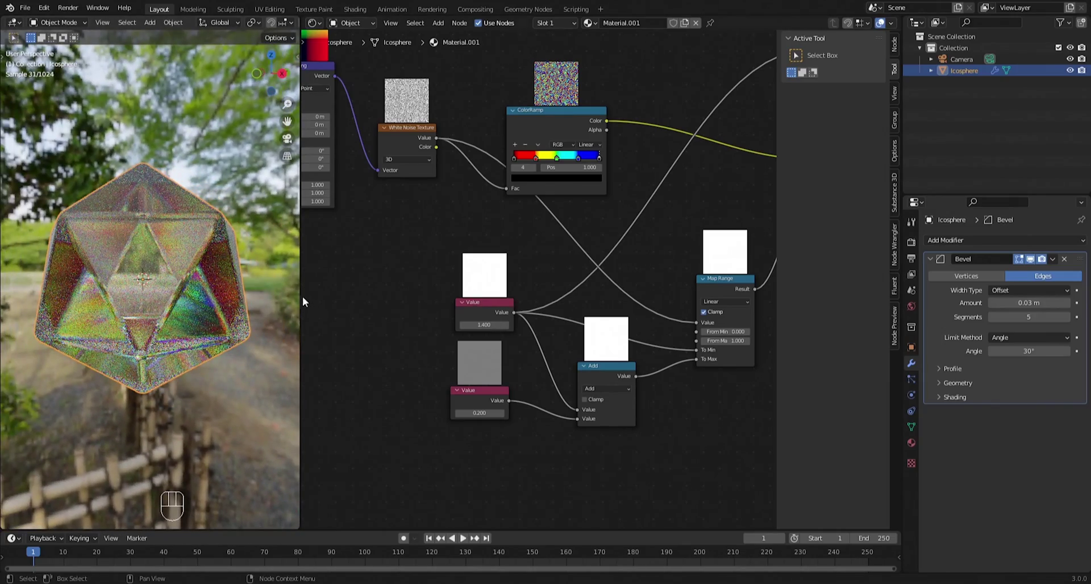
Step: Set the base IOR Value node to 1.6 and the Value node feeding only the Add node to 0.6
{"action": "scroll", "coordinate": [483, 341], "scroll_direction": "up", "scroll_amount": 2}
{"action": "left_click", "coordinate": [475, 336]}
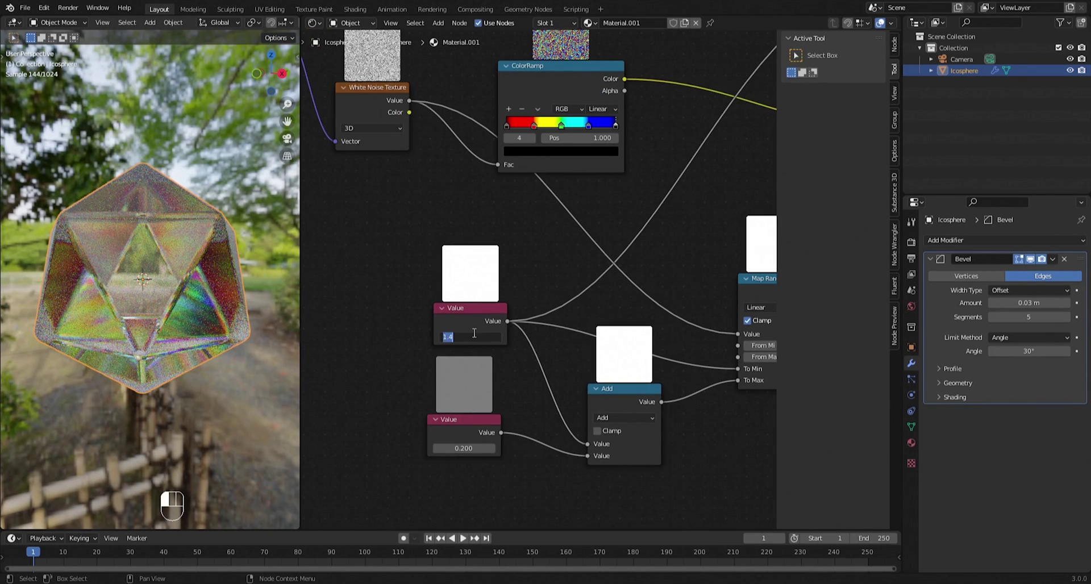
{"action": "type", "text": "1.6"}
{"action": "key", "text": "Return"}
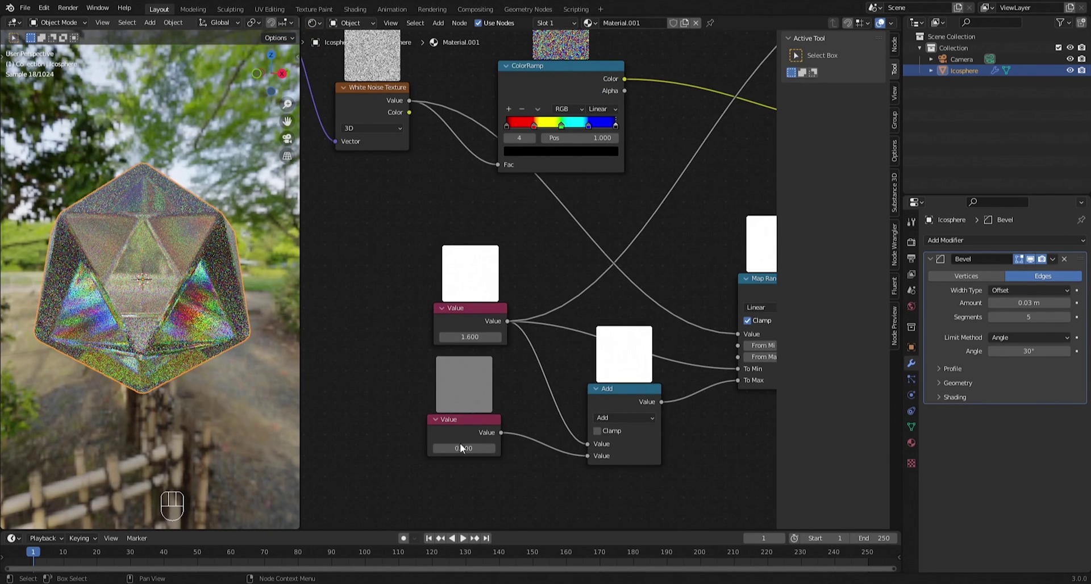
{"action": "left_click", "coordinate": [461, 448]}
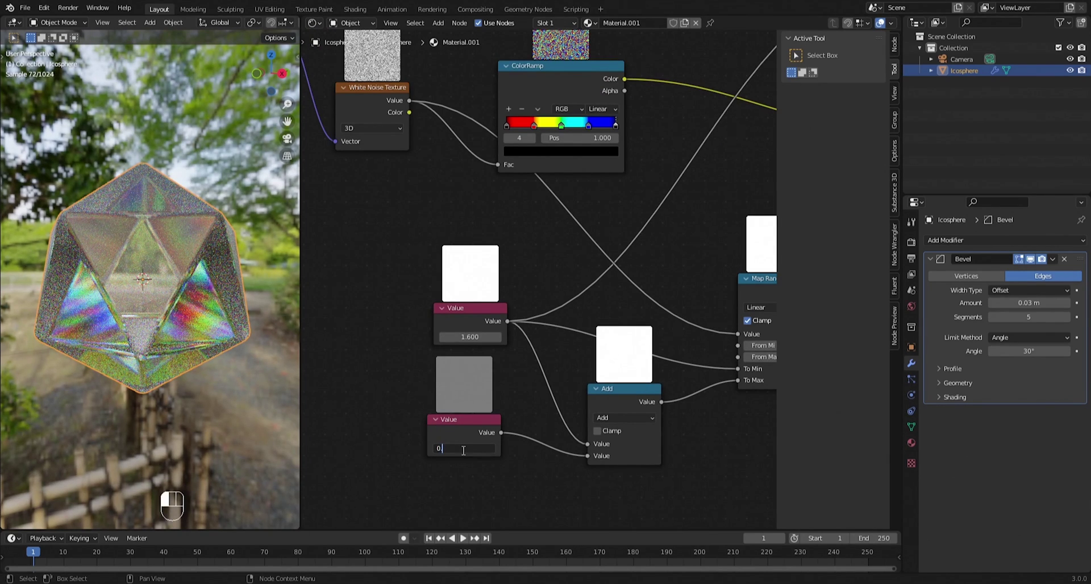
{"action": "type", "text": "0.6"}
{"action": "key", "text": "Return"}
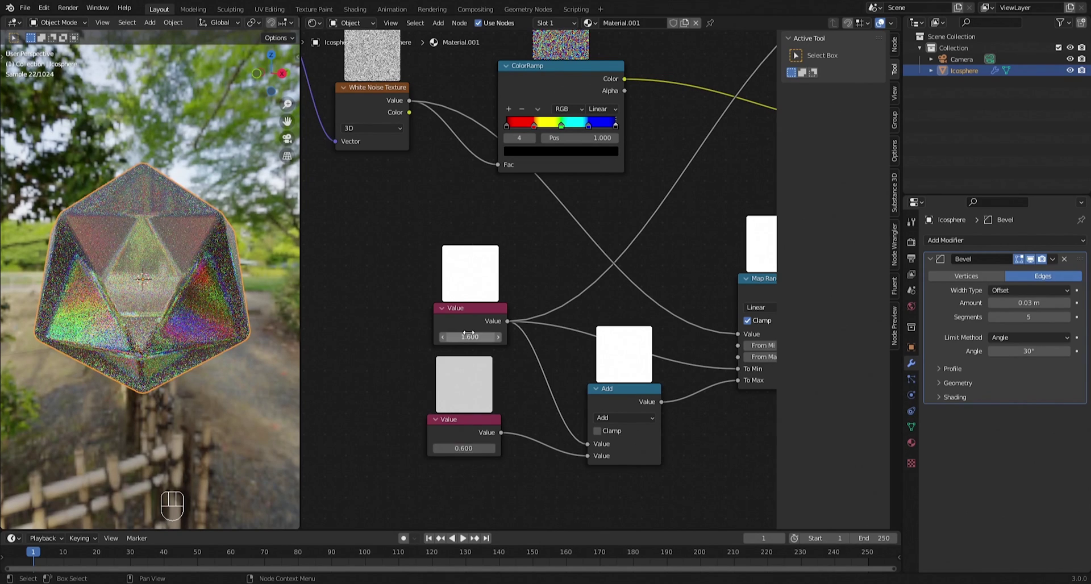
Step: Set the base IOR Value node to 1.7 and check the glass refraction from other angles
{"action": "left_click", "coordinate": [469, 335]}
{"action": "type", "text": "1.7"}
{"action": "key", "text": "Return"}
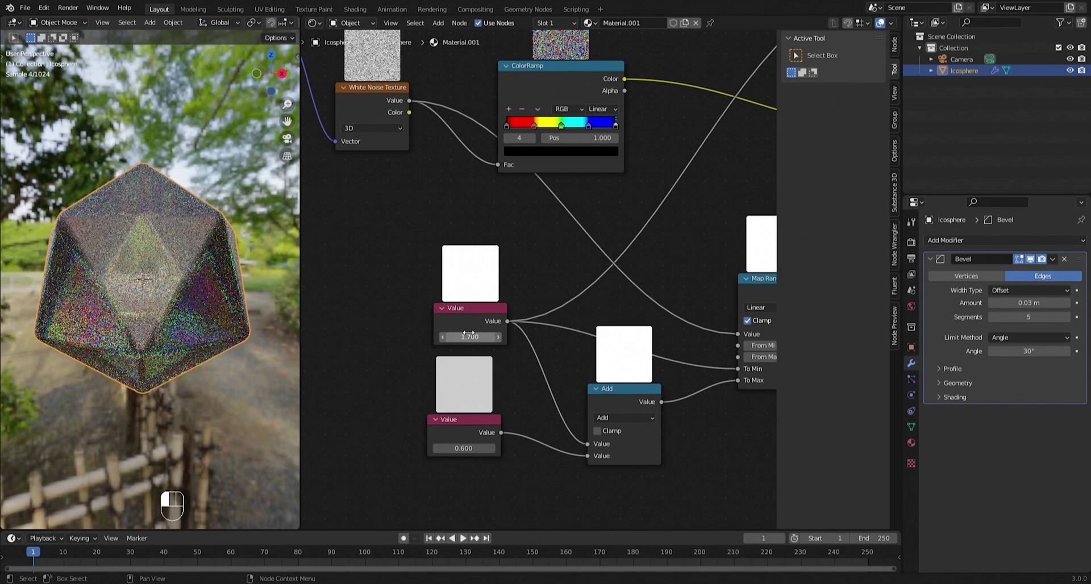
{"action": "middle_click_drag", "start_coordinate": [170, 325], "coordinate": [224, 320]}
{"action": "middle_click_drag", "start_coordinate": [644, 359], "coordinate": [527, 358]}
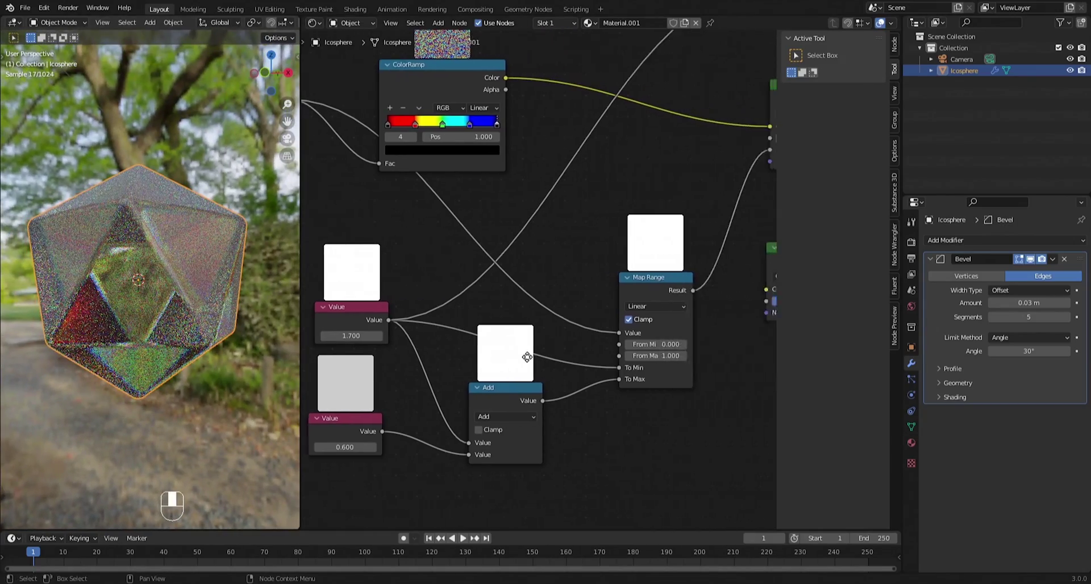
{"action": "middle_click_drag", "start_coordinate": [763, 337], "coordinate": [508, 347]}
{"action": "left_click_drag", "start_coordinate": [541, 310], "coordinate": [511, 311]}
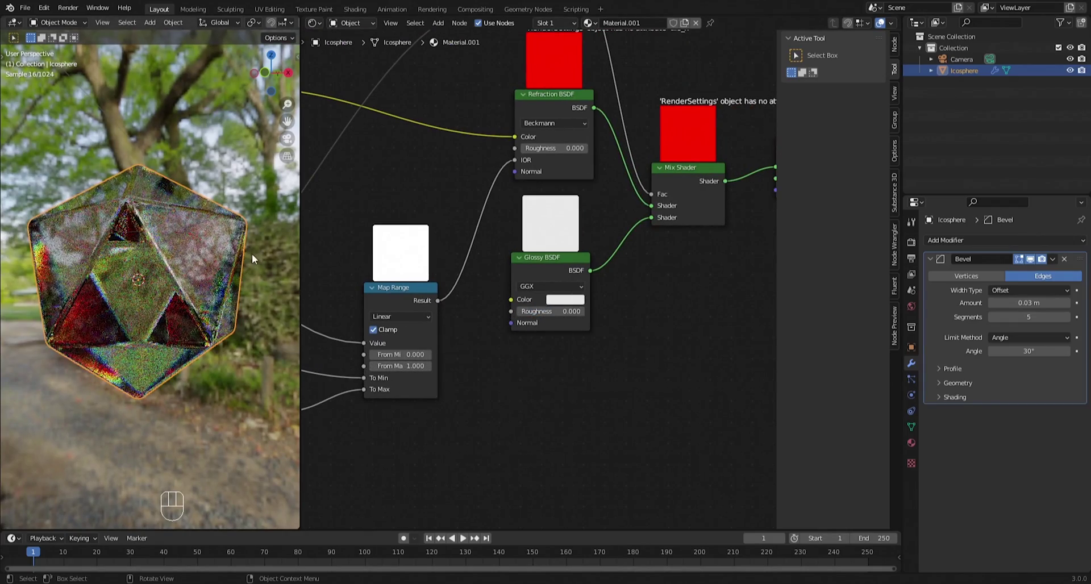
{"action": "middle_click_drag", "start_coordinate": [251, 254], "coordinate": [217, 296]}
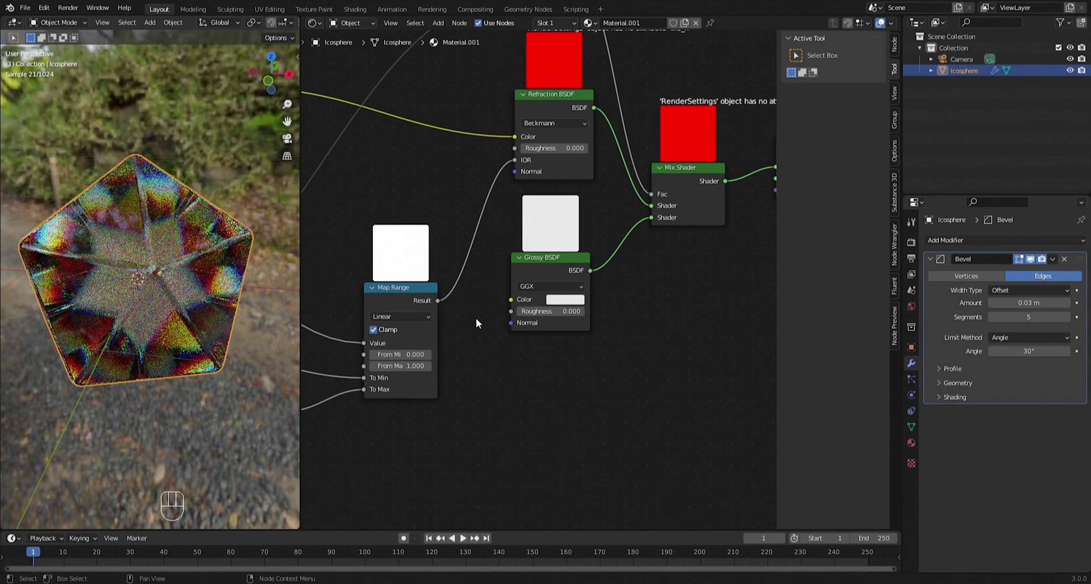
Step: Set the base IOR Value node back to 1.4 and the added Value node back to 0.2
{"action": "middle_click_drag", "start_coordinate": [476, 318], "coordinate": [659, 301]}
{"action": "middle_click_drag", "start_coordinate": [418, 333], "coordinate": [554, 295]}
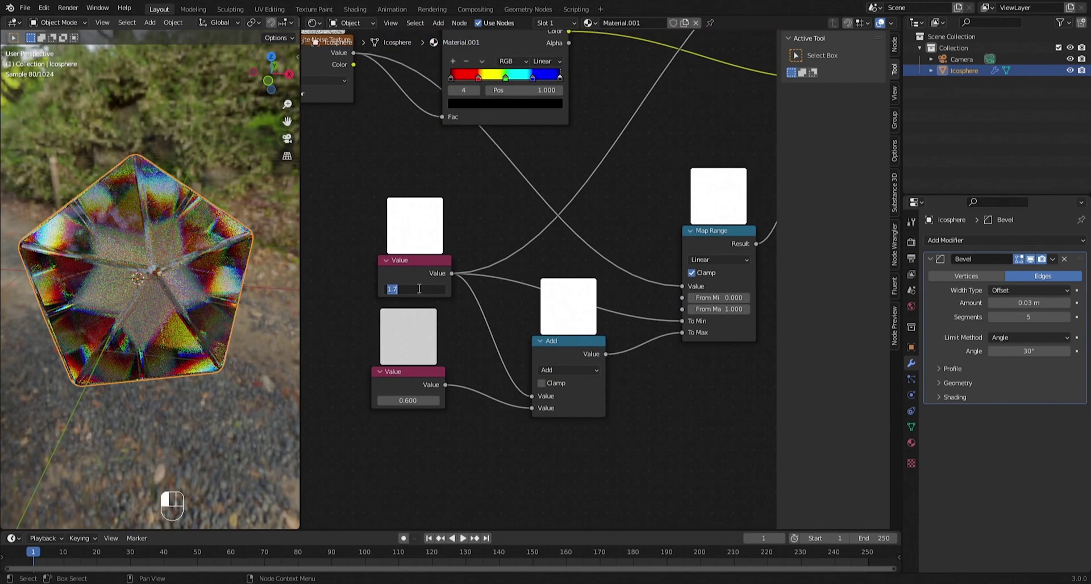
{"action": "type", "text": ".4"}
{"action": "key", "text": "Return"}
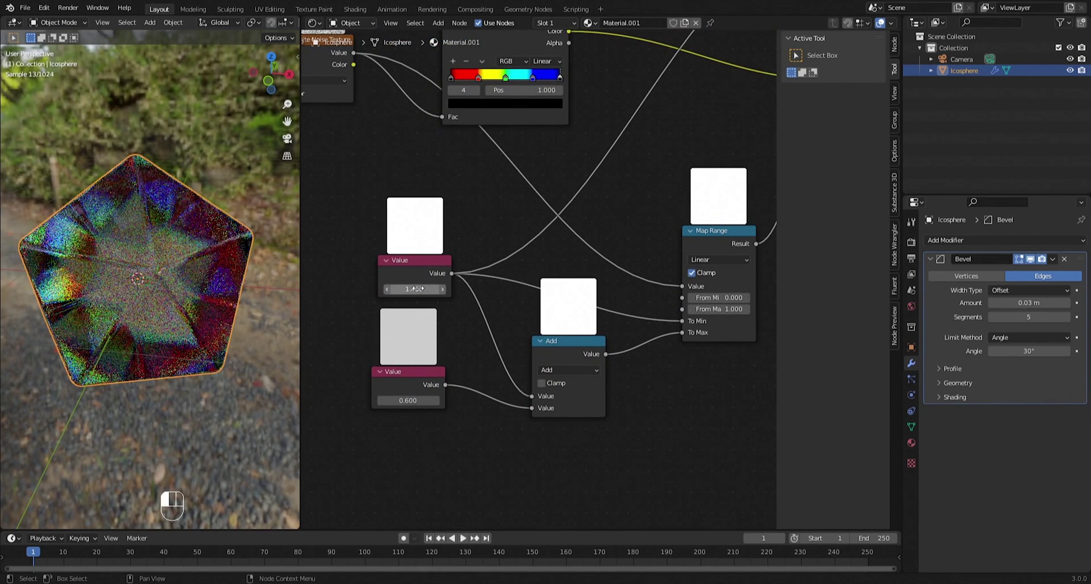
{"action": "left_click", "coordinate": [403, 398]}
{"action": "type", "text": "0"}
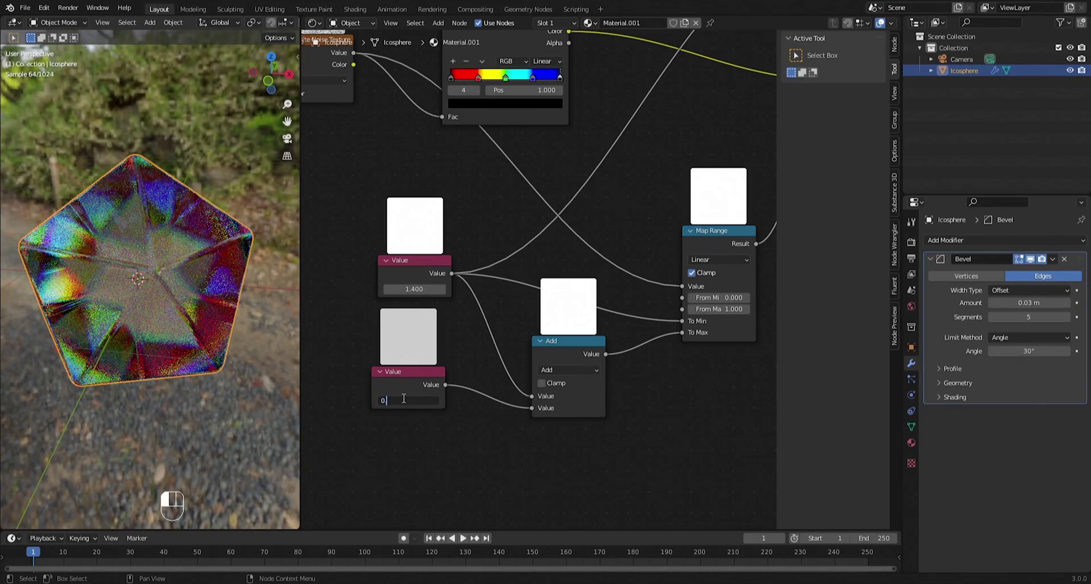
{"action": "type", "text": ".2"}
{"action": "key", "text": "Return"}
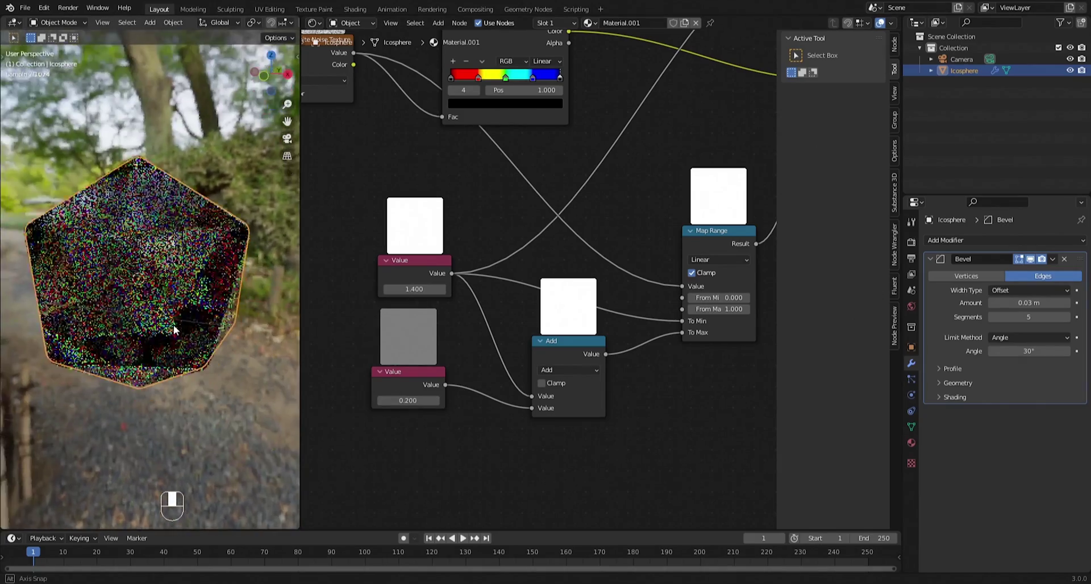
Step: Return to the camera view, then try a higher value in the added Value node and undo it
{"action": "middle_click_drag", "start_coordinate": [174, 329], "coordinate": [158, 312]}
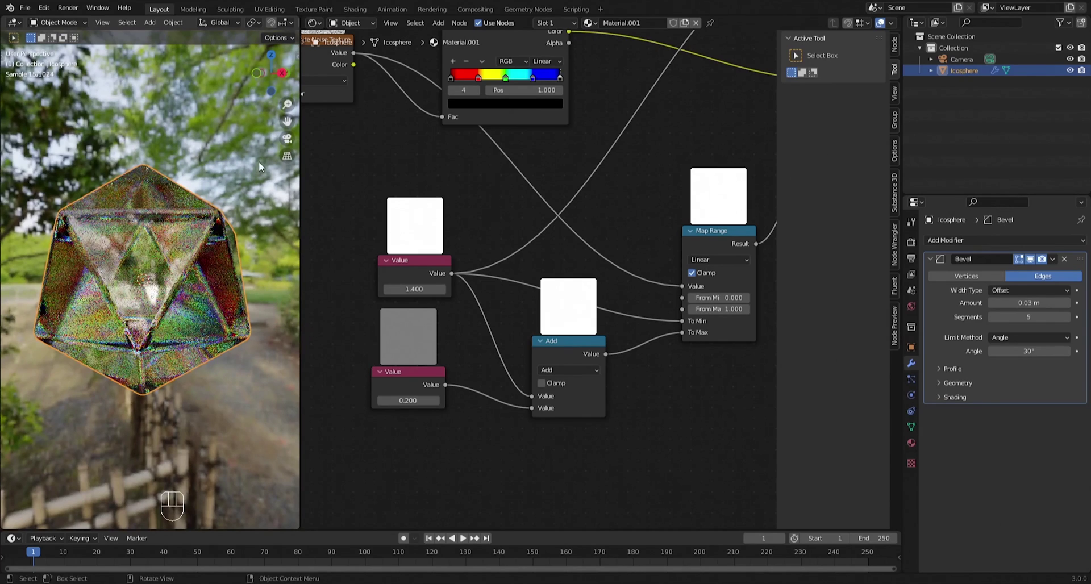
{"action": "left_click", "coordinate": [287, 138]}
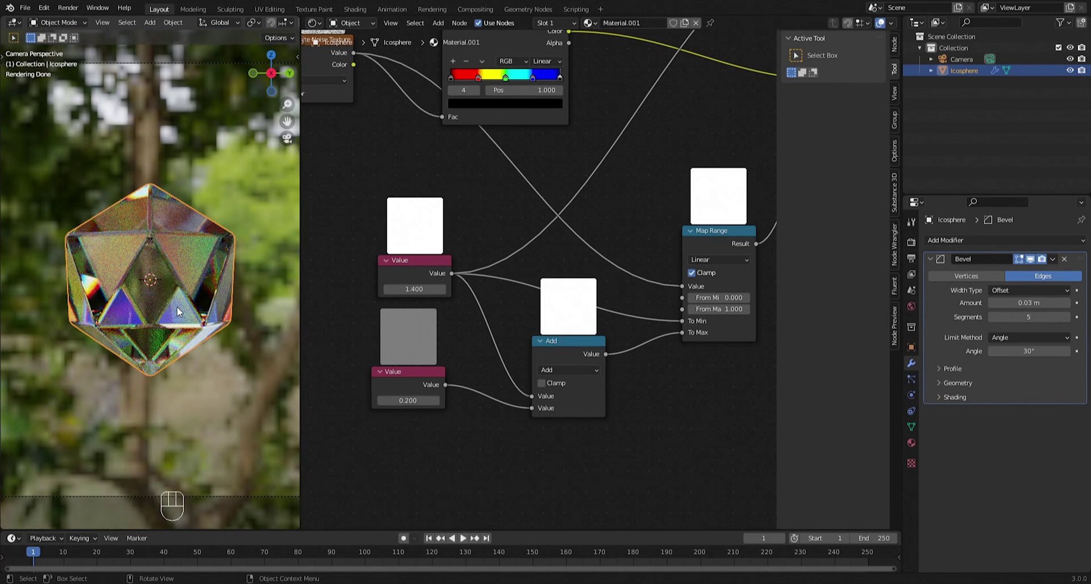
{"action": "left_click_drag", "start_coordinate": [403, 400], "coordinate": [440, 400]}
{"action": "key", "text": "ctrl+z"}
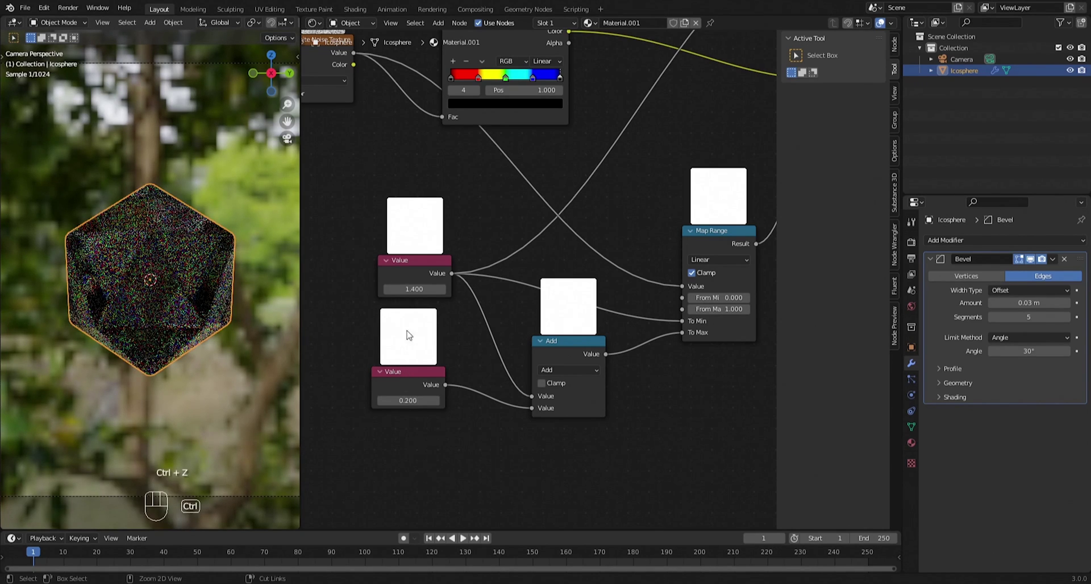
Step: Set the base IOR Value node to 2.8 and the added Value node to 0.9, then deselect the ico sphere
{"action": "mouse_move", "coordinate": [414, 289]}
{"action": "left_mouse_down"}
{"action": "mouse_move", "coordinate": [497, 289]}
{"action": "mouse_move", "coordinate": [413, 288]}
{"action": "left_mouse_up"}
{"action": "key", "text": "ctrl+z"}
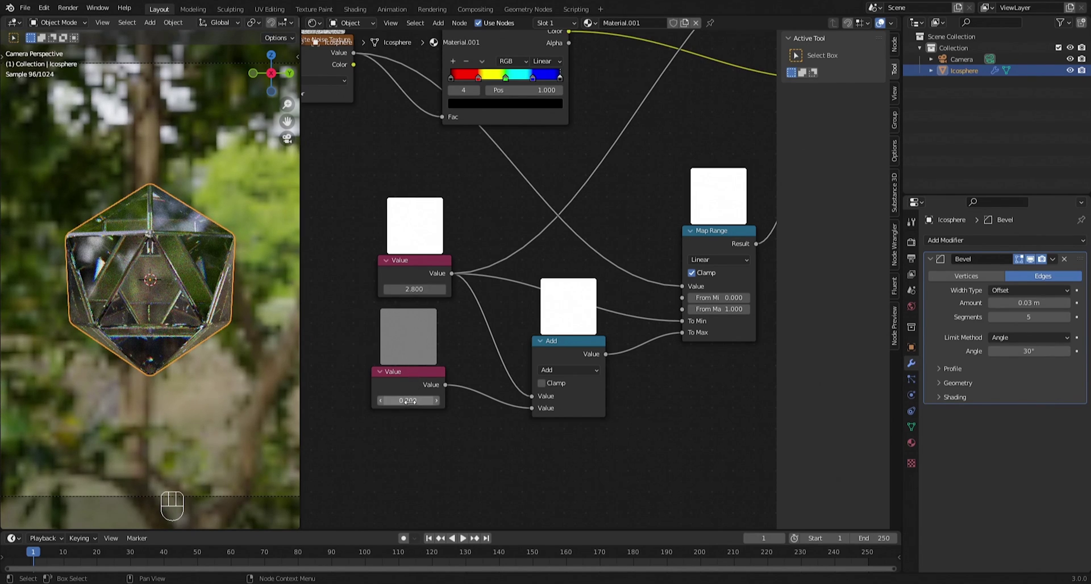
{"action": "mouse_move", "coordinate": [408, 401]}
{"action": "left_mouse_down"}
{"action": "mouse_move", "coordinate": [395, 401]}
{"action": "mouse_move", "coordinate": [421, 401]}
{"action": "mouse_move", "coordinate": [401, 401]}
{"action": "left_mouse_up"}
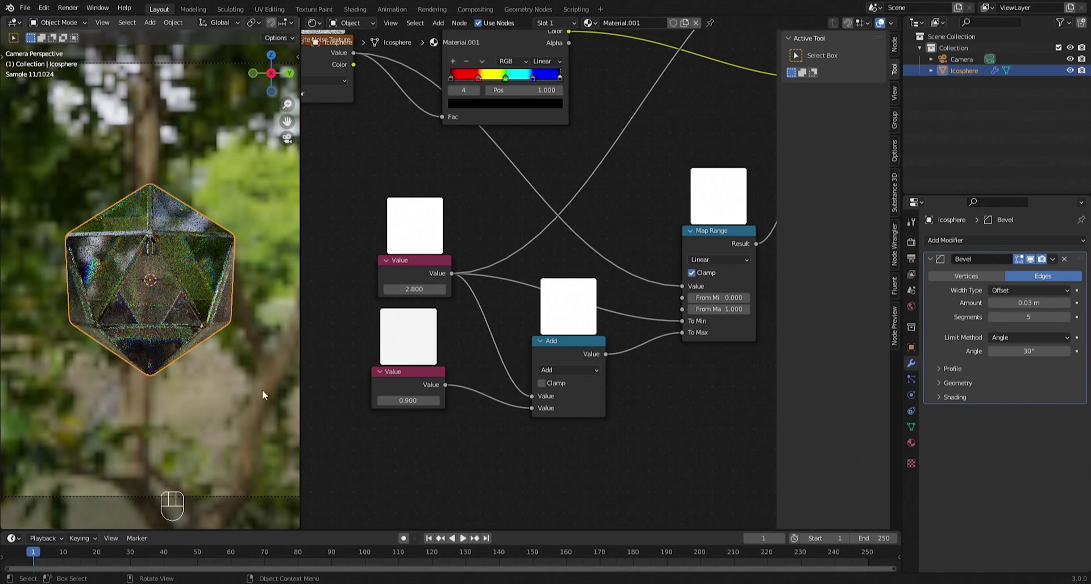
{"action": "left_click", "coordinate": [287, 359]}
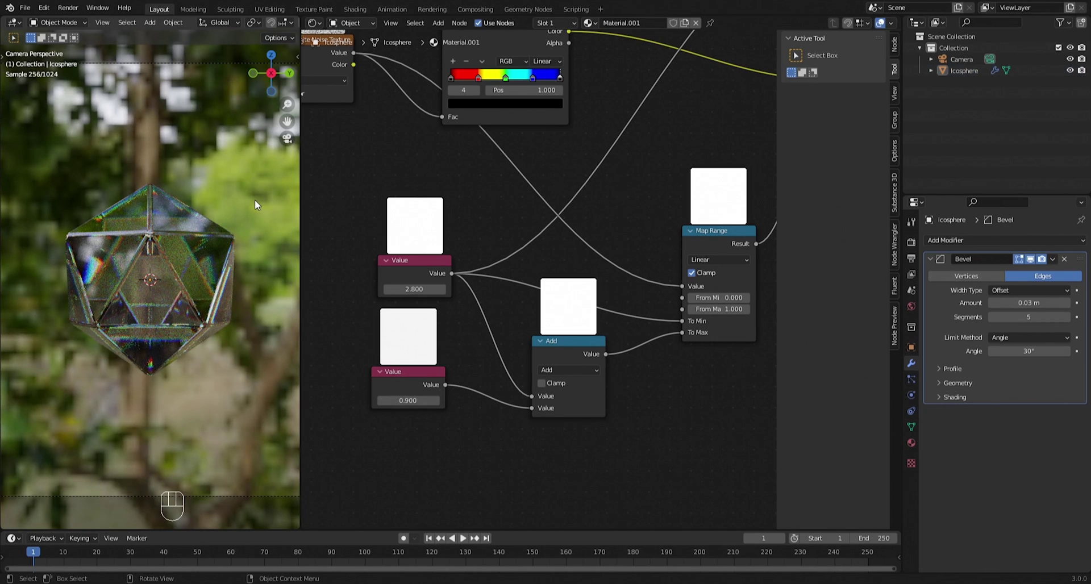
Step: Examine the glass ico sphere's colour dispersion from several angles and up close through the camera
{"action": "middle_click_drag", "start_coordinate": [161, 258], "coordinate": [193, 278]}
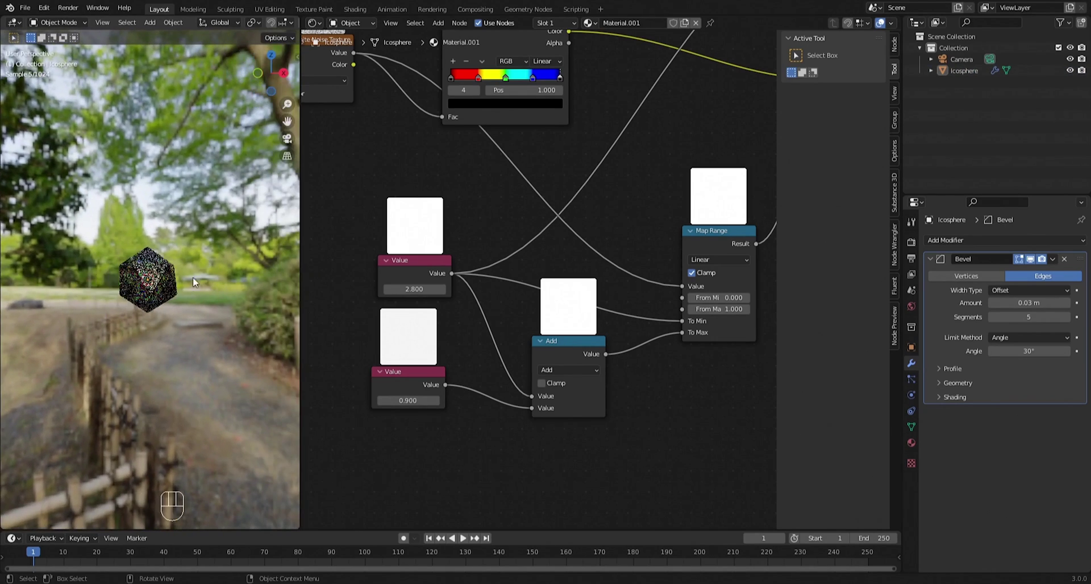
{"action": "left_click", "coordinate": [159, 290]}
{"action": "key", "text": "KP_Decimal"}
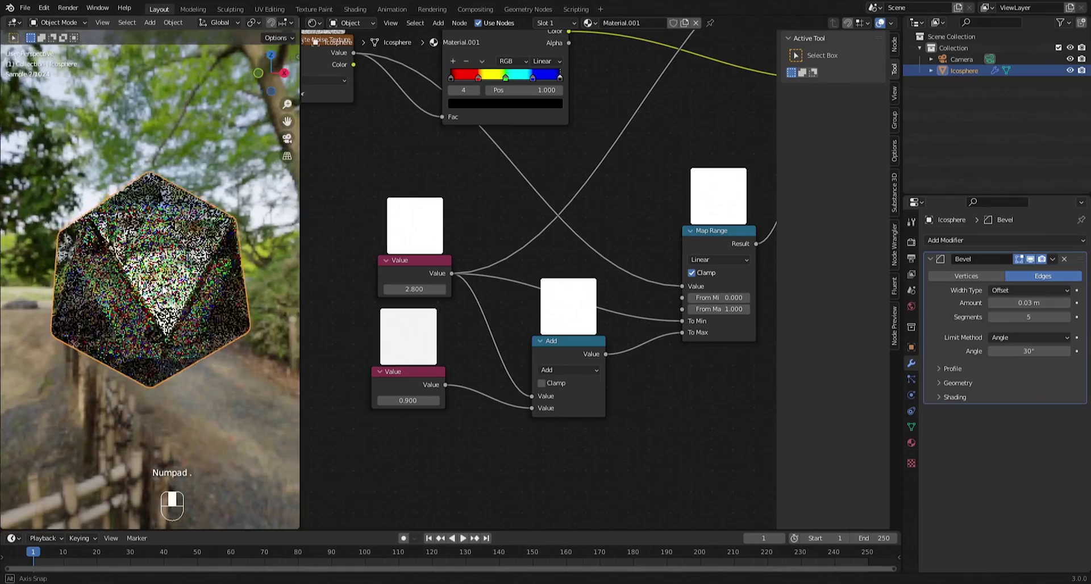
{"action": "middle_click_drag", "start_coordinate": [159, 290], "coordinate": [176, 318]}
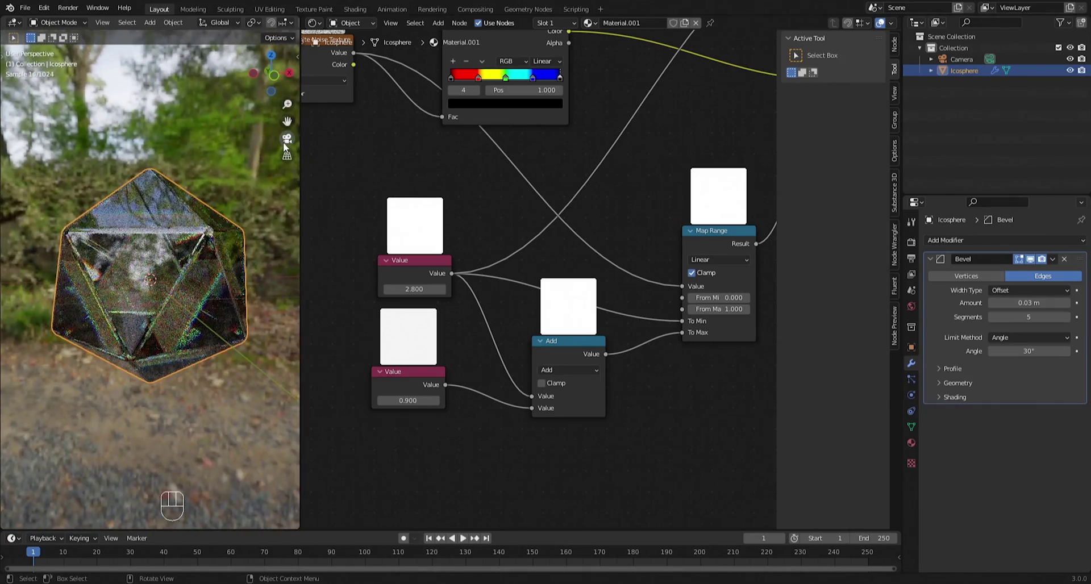
{"action": "key", "text": "KP_0"}
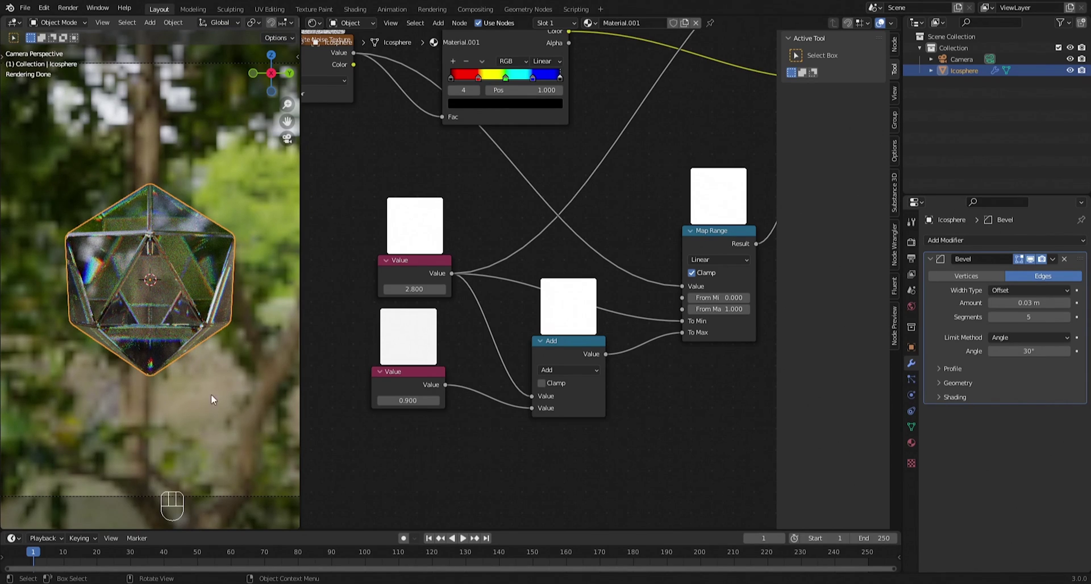
{"action": "scroll", "coordinate": [227, 366], "scroll_direction": "up", "scroll_amount": 1}
{"action": "scroll", "coordinate": [162, 320], "scroll_direction": "up", "scroll_amount": 1}
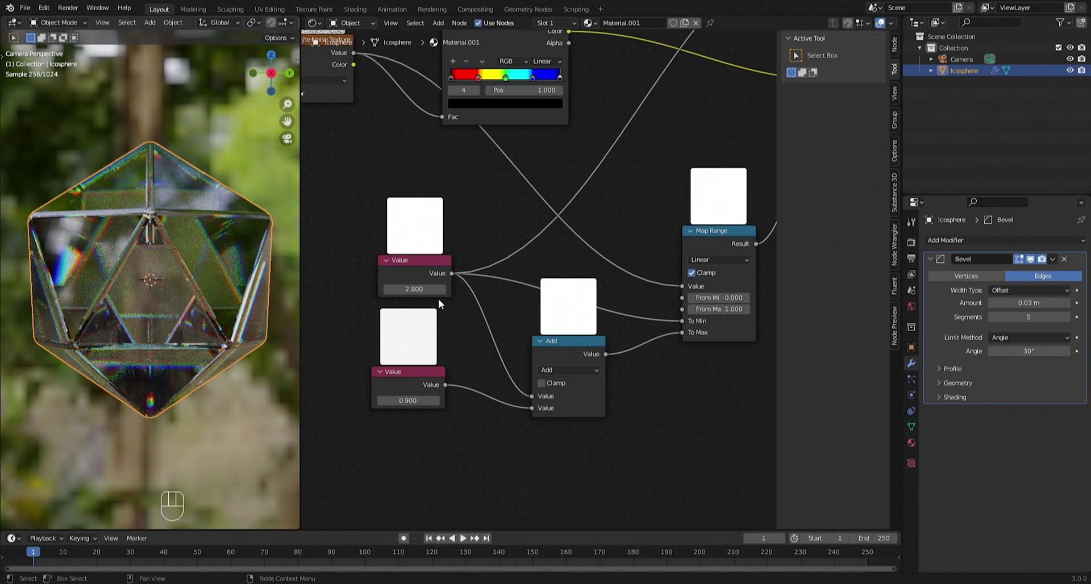
{"action": "scroll", "coordinate": [438, 304], "scroll_direction": "down", "scroll_amount": 3}
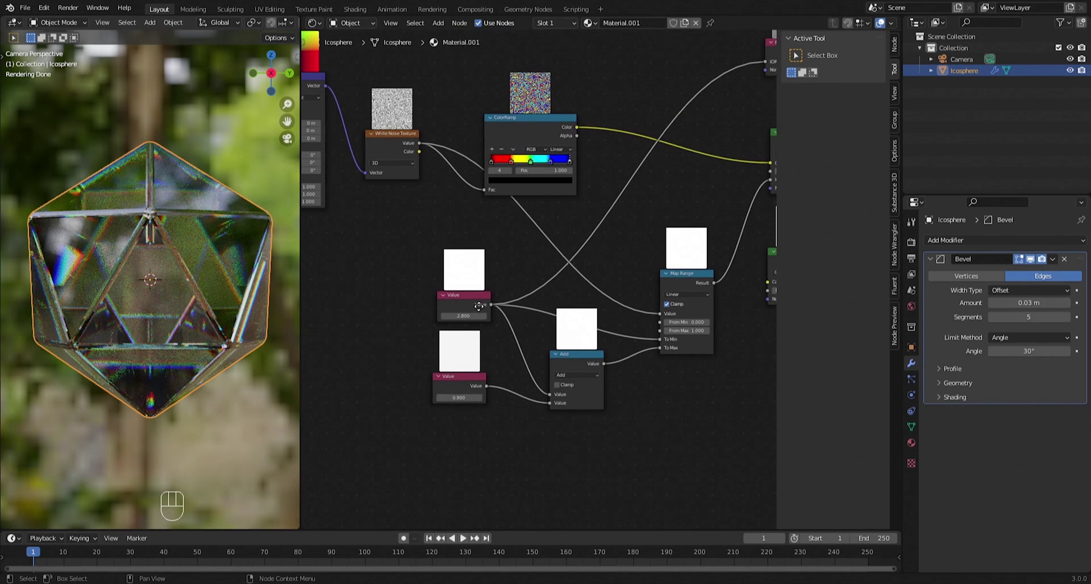